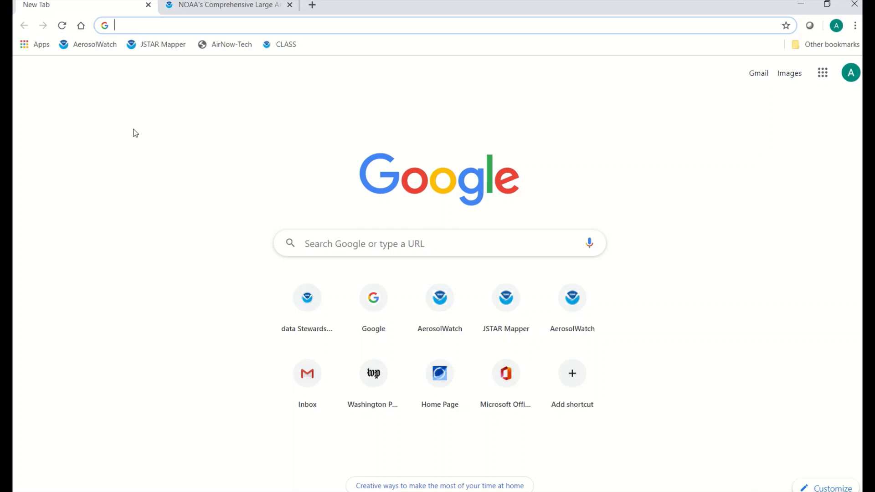
Search Google for 'NOAA CLASS' and open the CLASS website from the results.
type("NO")
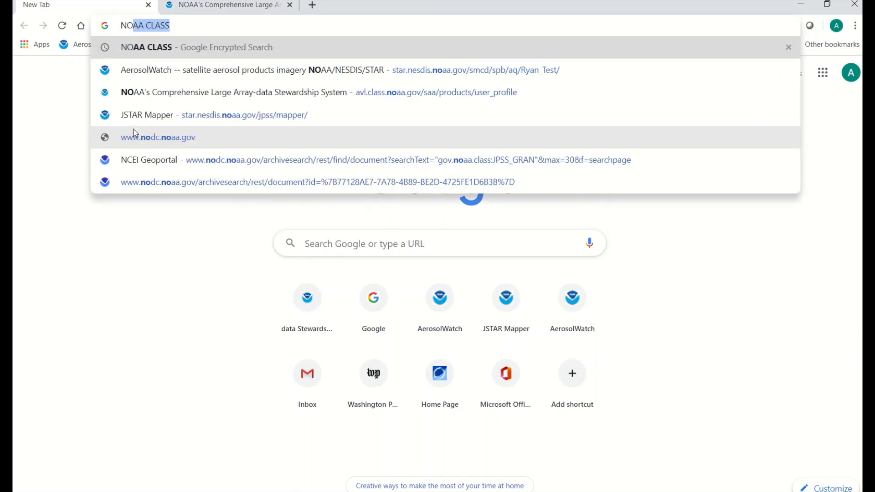
key("Return")
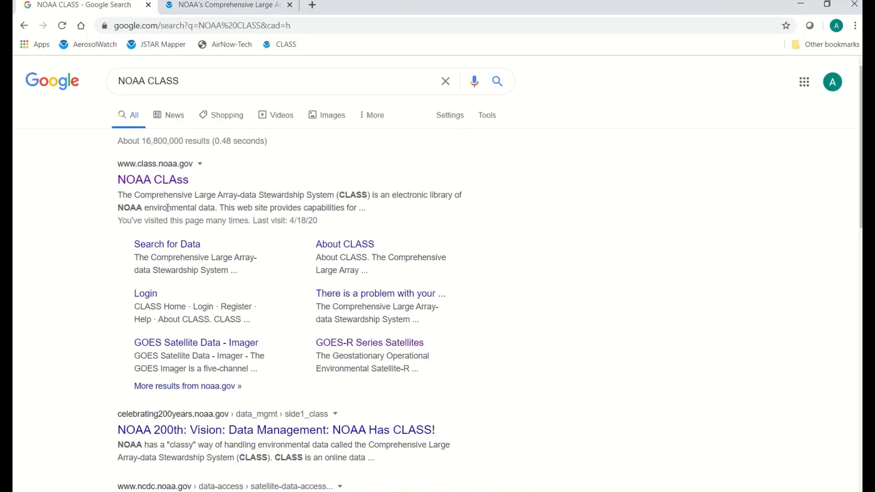
left_click(169, 180)
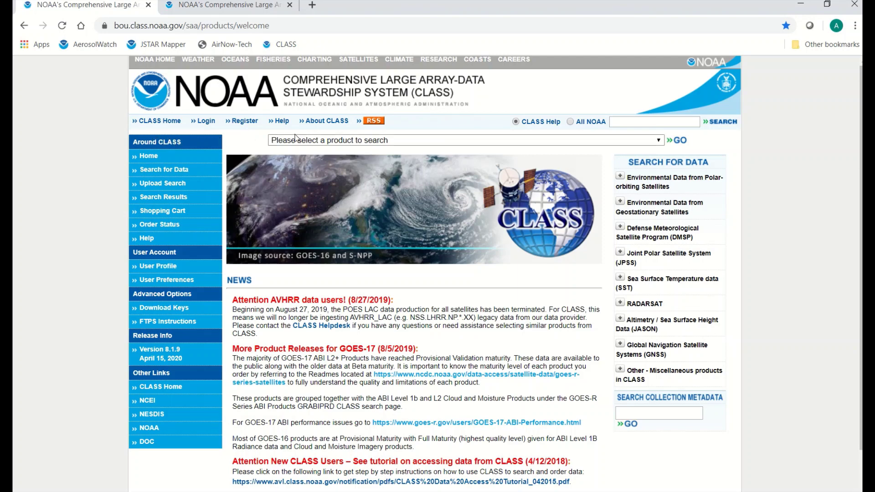
Go to CLASS Register and review the empty User Profile for Guest form.
left_click(244, 123)
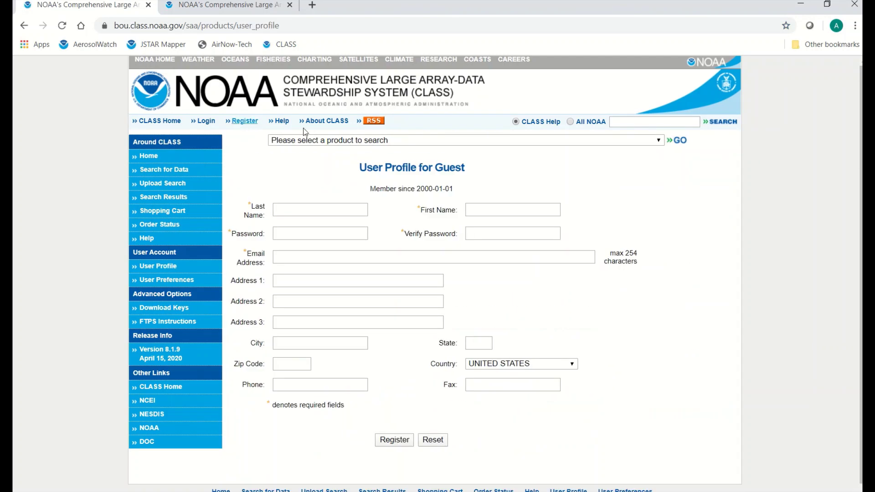
scroll(804, 375, "down", 1)
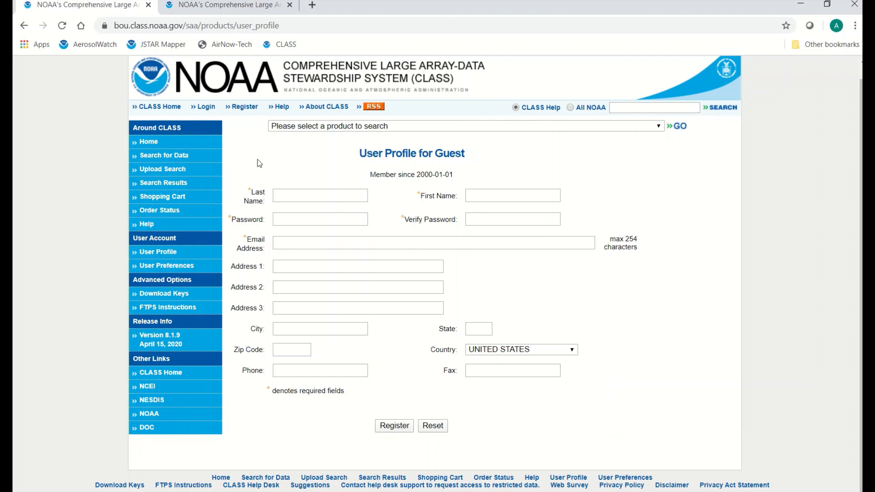
scroll(254, 163, "up", 1)
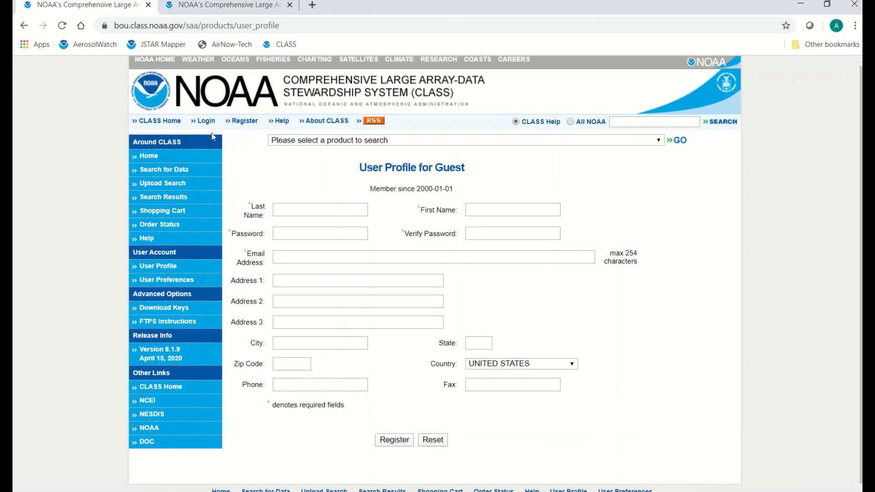
Log in to NOAA CLASS with the account username and password.
left_click(206, 121)
scroll(762, 330, "down", 1)
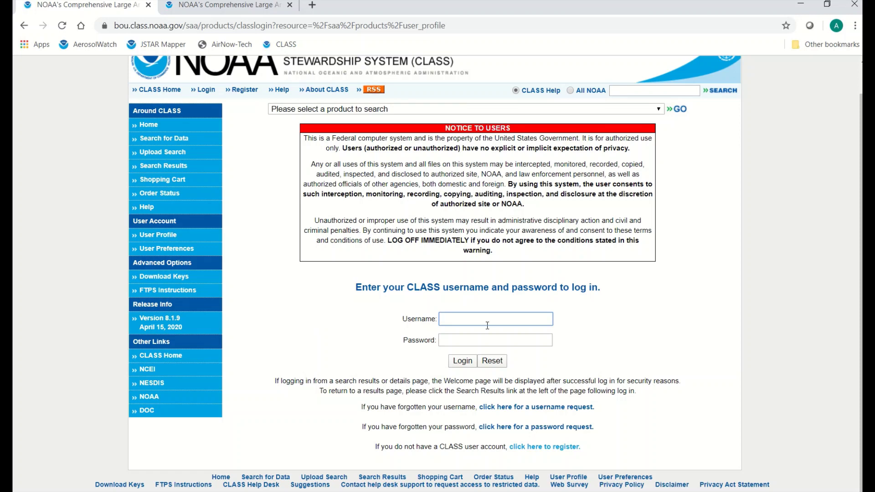
key("Tab")
type("•")
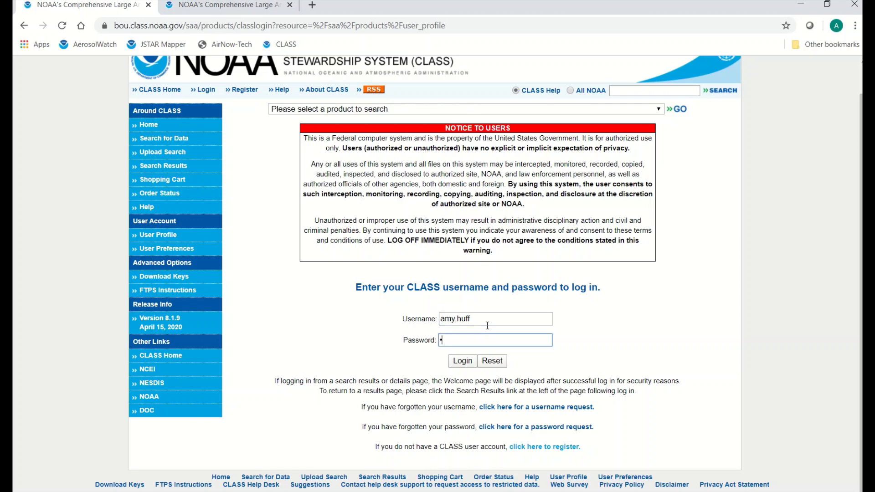
type("•••••••")
key("Return")
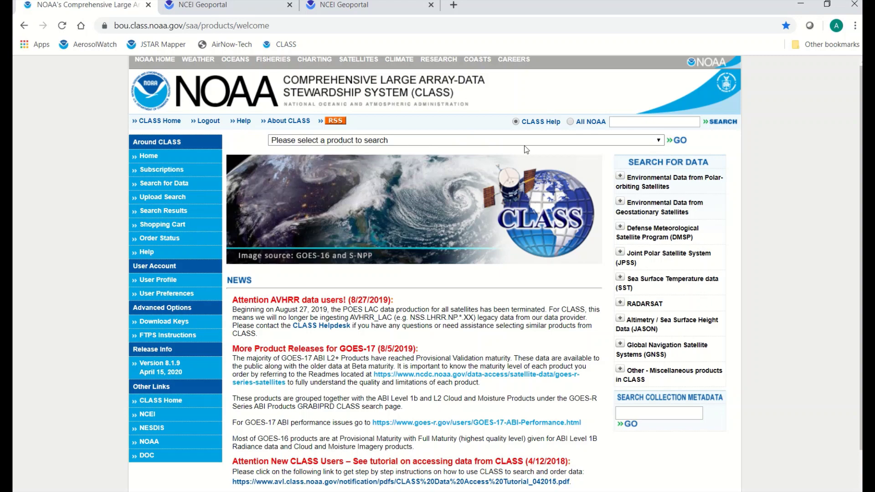
Choose JPSS VIIRS Products (Granule) (JPSS_GRAN) as the product and search it with GO.
left_click(658, 143)
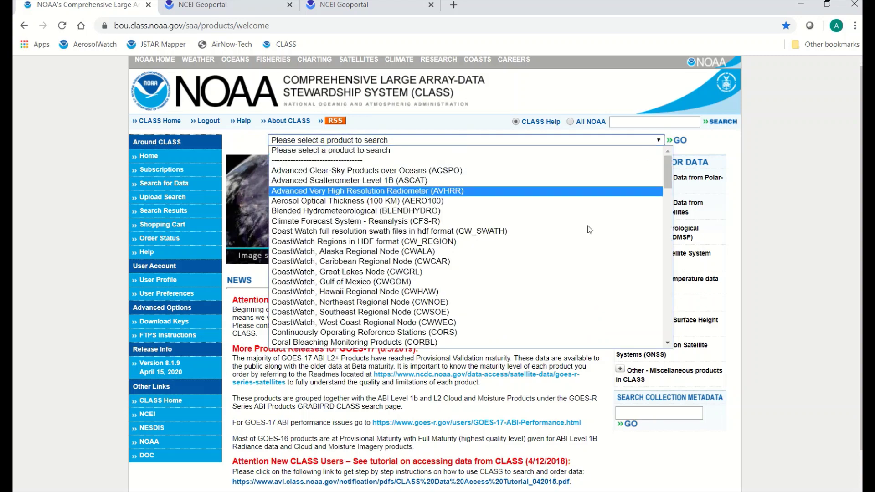
scroll(573, 233, "down", 3)
scroll(572, 234, "down", 10)
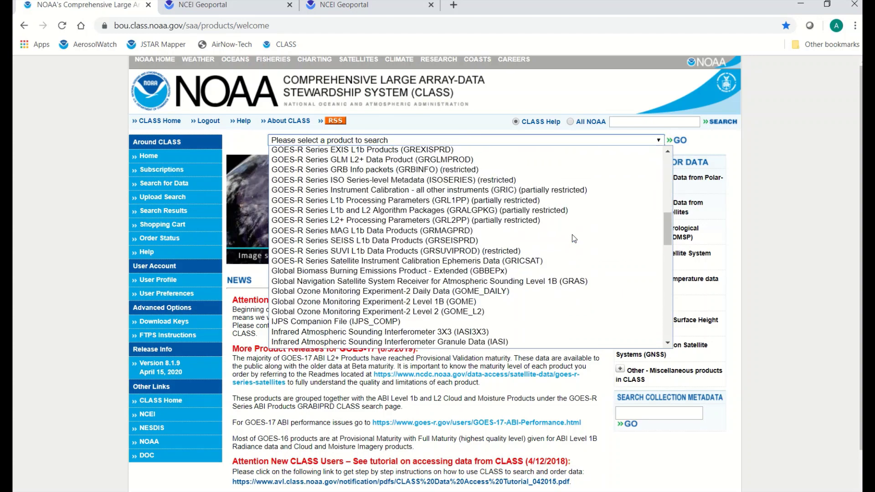
scroll(573, 235, "down", 4)
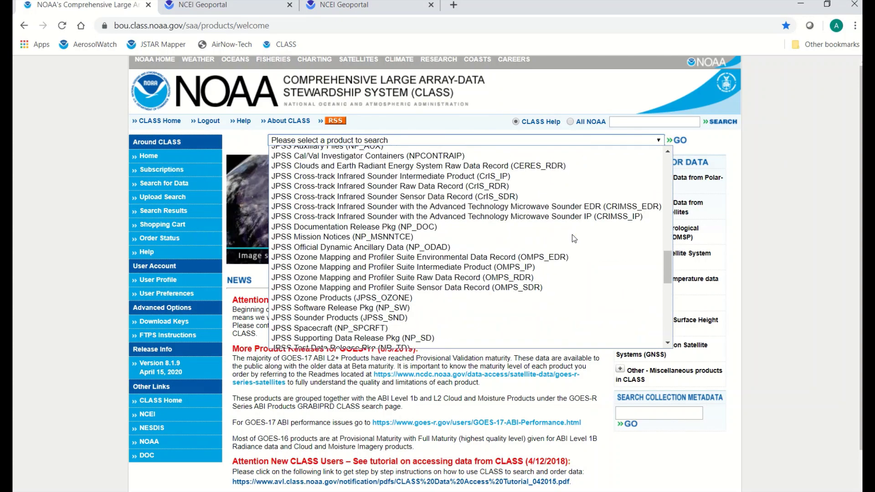
scroll(484, 235, "down", 4)
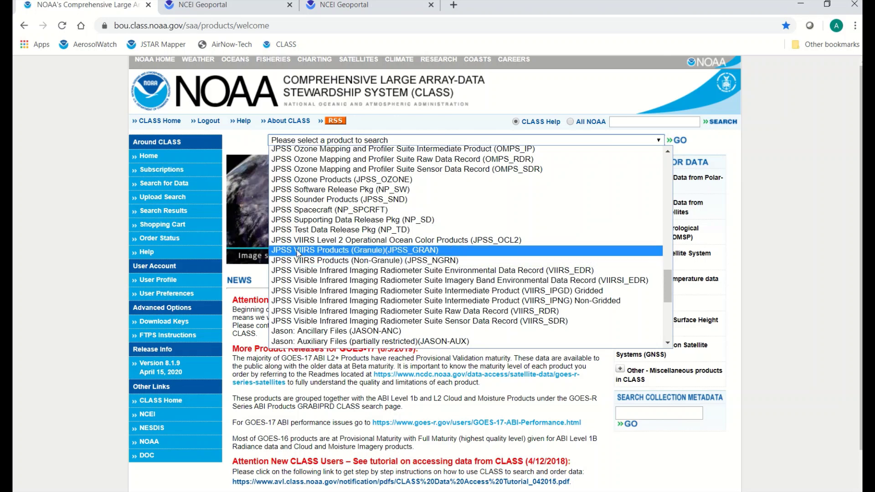
left_click(318, 251)
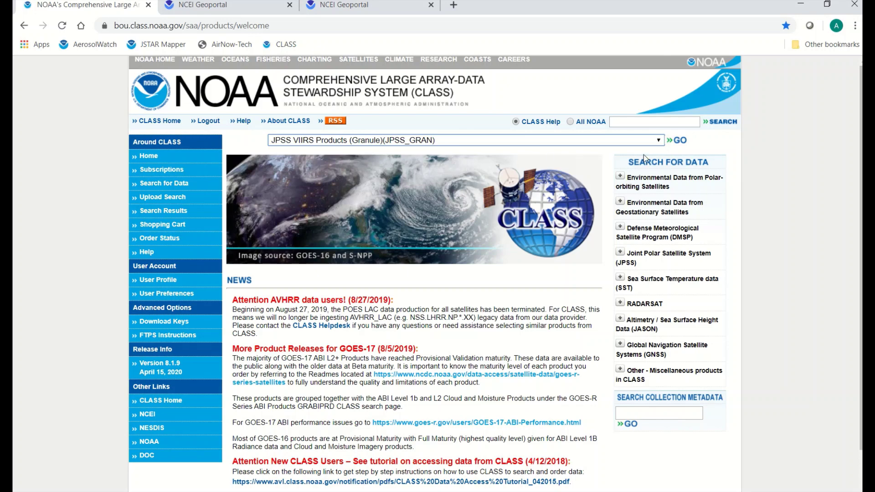
left_click(677, 140)
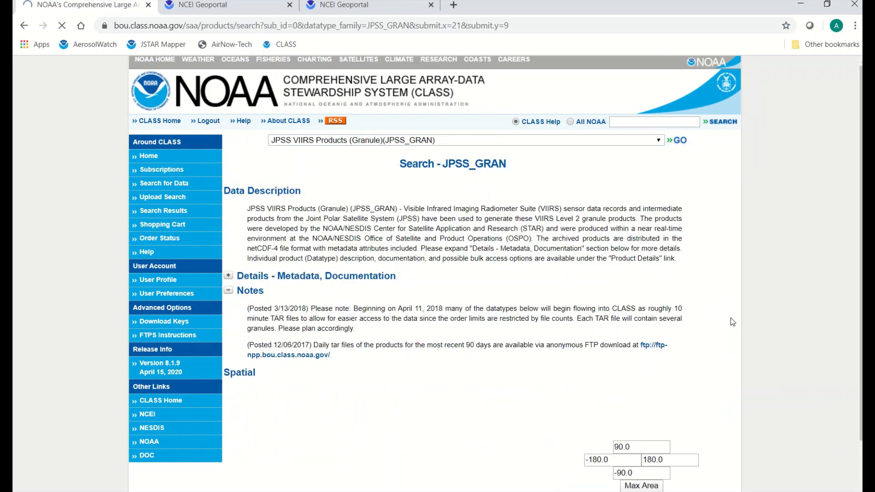
Expand the JPSS_GRAN 'Details - Metadata, Documentation' section and follow 'See Product Details'.
scroll(726, 323, "down", 3)
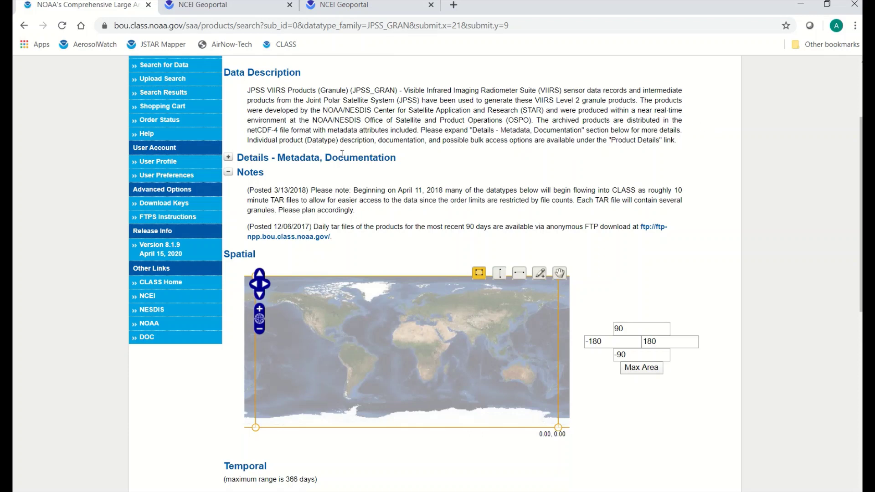
left_click(228, 158)
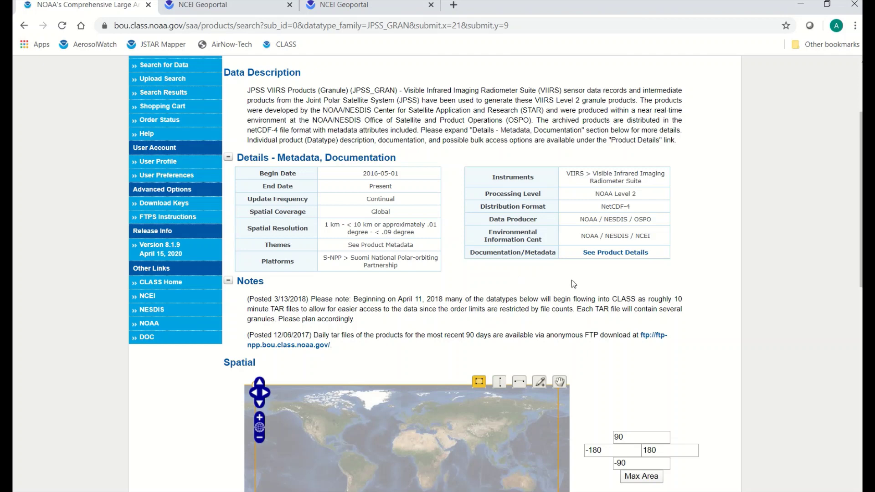
left_click(616, 255)
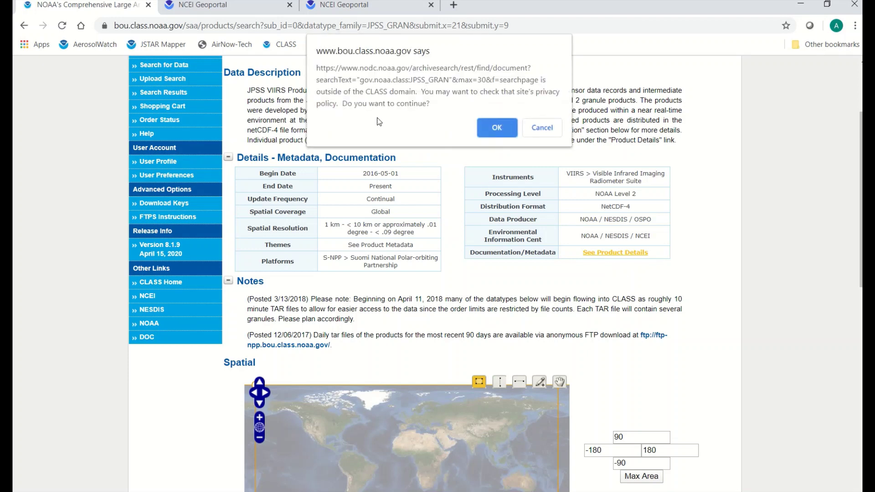
Confirm leaving CLASS, then expand the Aerosol Detection EDR record among the 13 results.
left_click(496, 129)
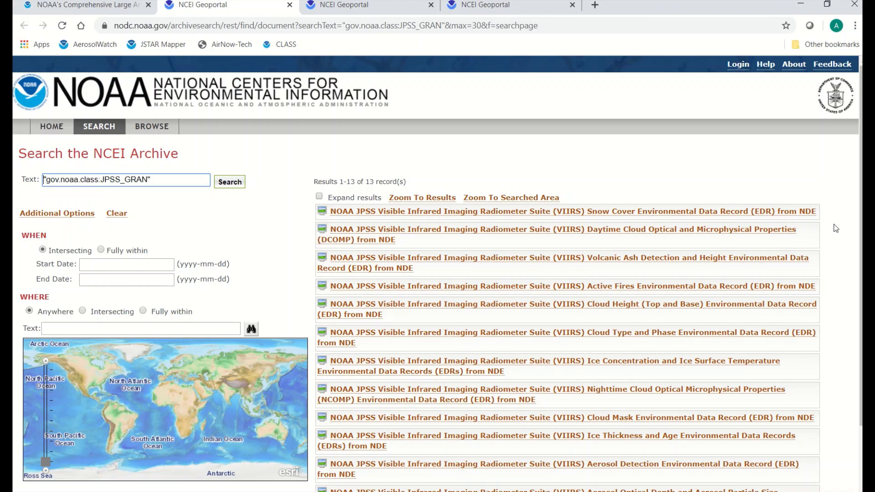
scroll(836, 229, "down", 1)
scroll(836, 228, "down", 1)
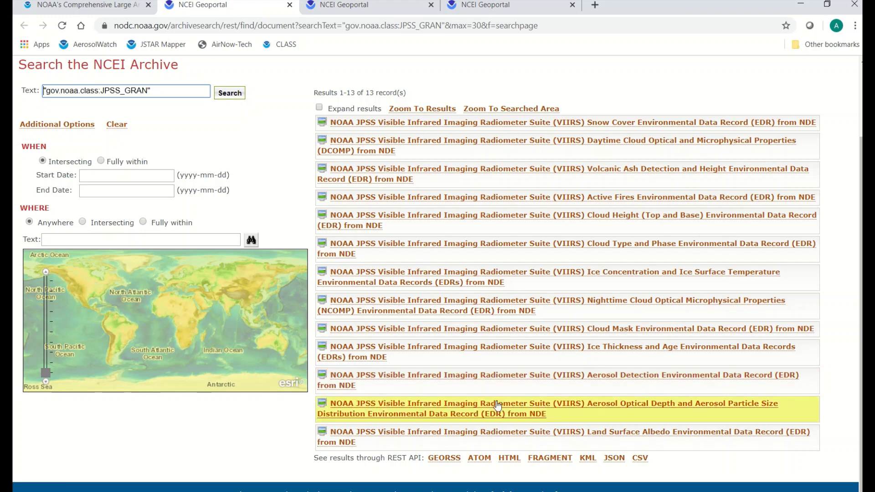
left_click(491, 379)
scroll(490, 379, "down", 1)
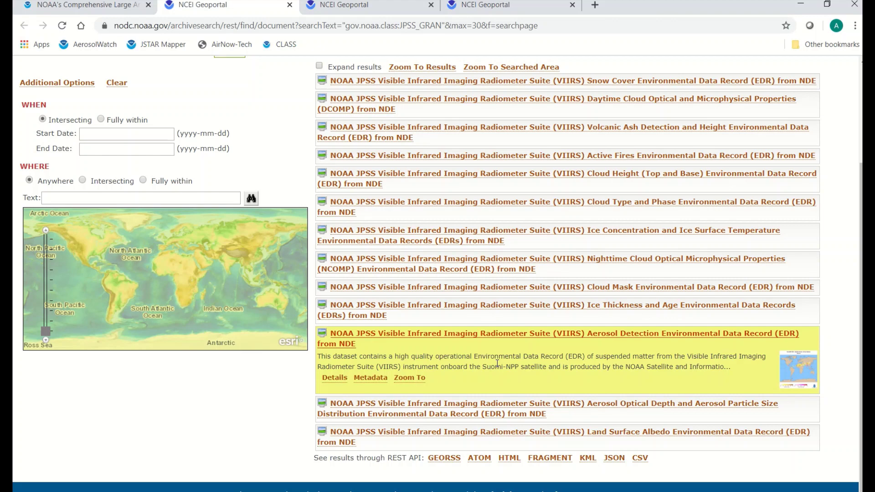
Close the NCEI Geoportal results to return to the CLASS JPSS_GRAN granule search page.
key("ctrl+w")
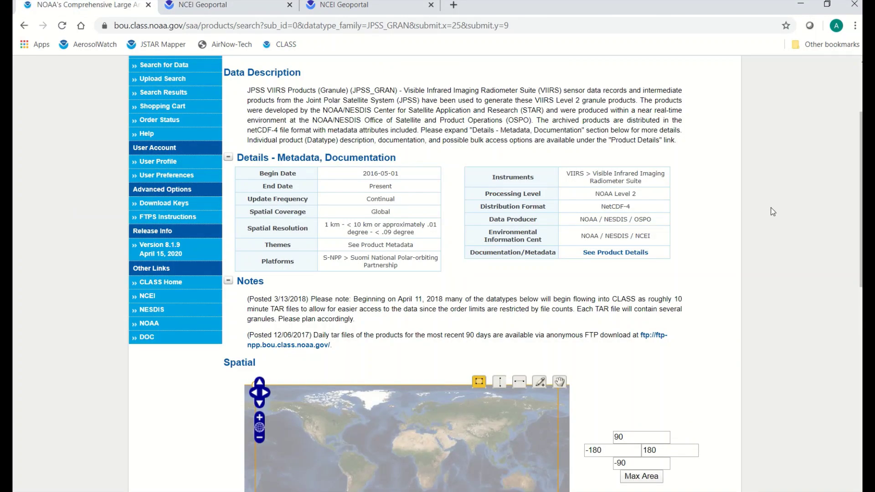
scroll(770, 205, "down", 3)
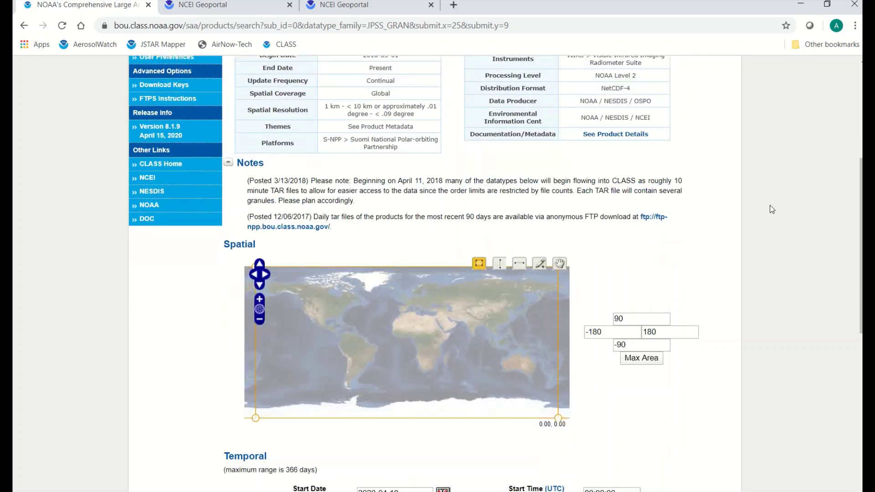
scroll(770, 205, "down", 1)
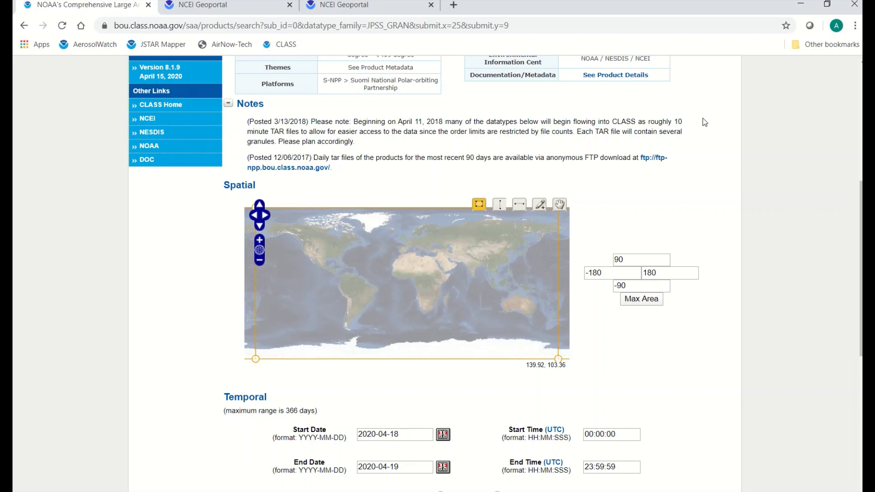
scroll(738, 187, "down", 1)
scroll(742, 185, "down", 1)
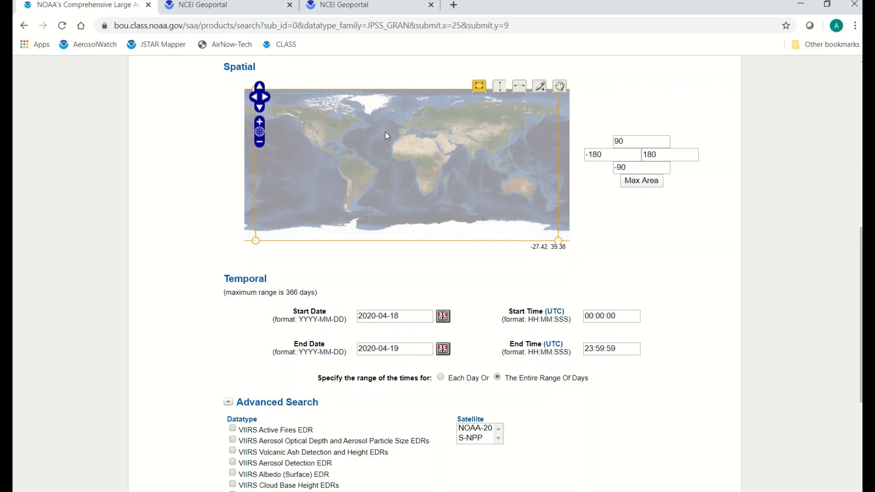
Draw a rough search box on the Spatial map and centre the map on North America.
left_click_drag(291, 117, 377, 153)
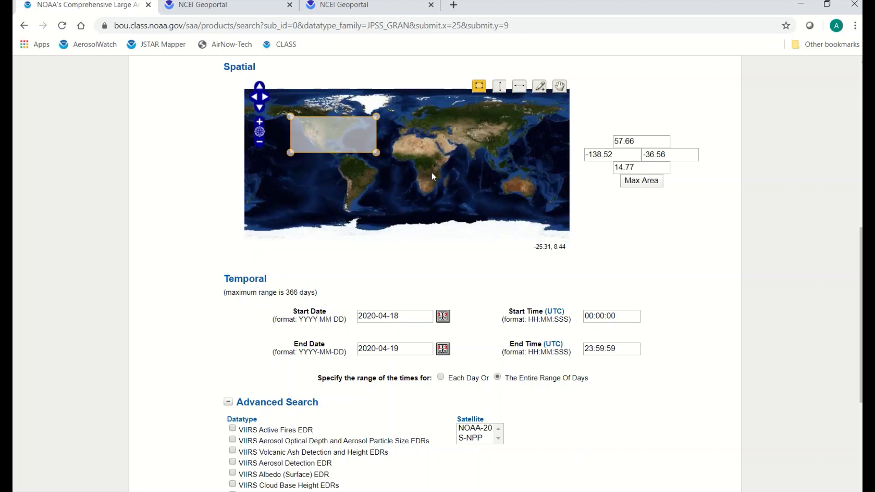
left_click(259, 121)
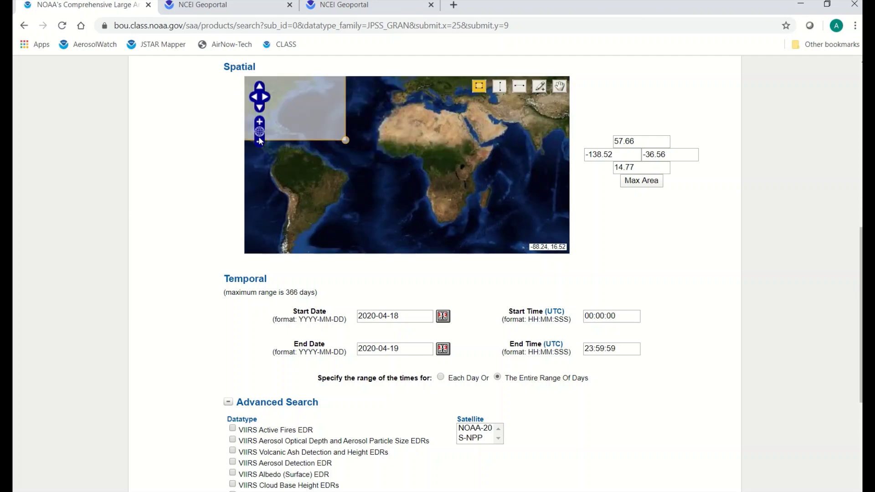
left_click(261, 134)
left_click(259, 121)
left_click(257, 98)
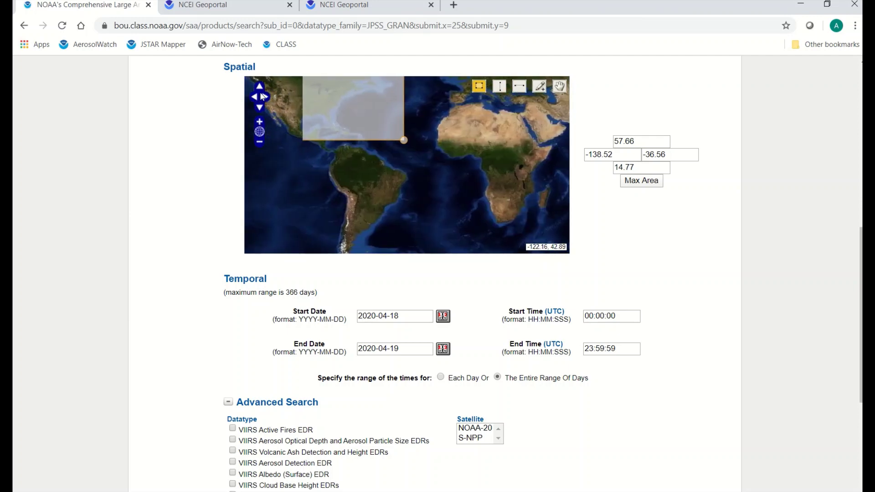
left_click(260, 86)
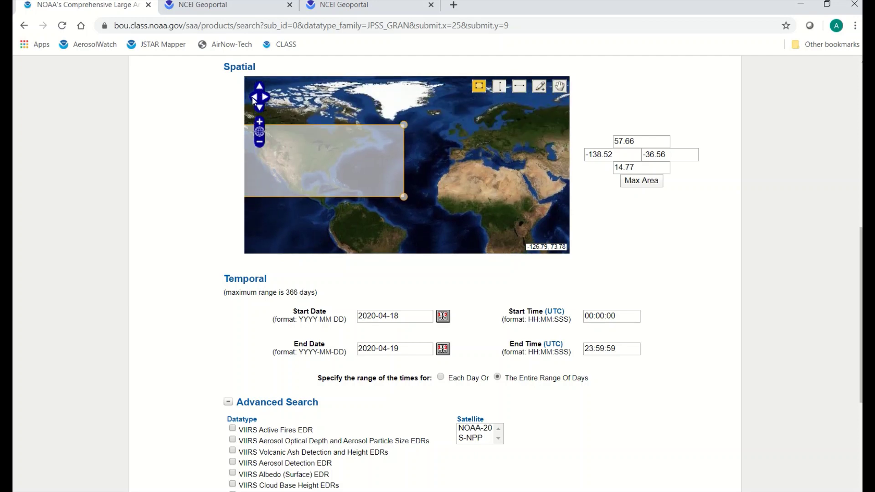
left_click(253, 97)
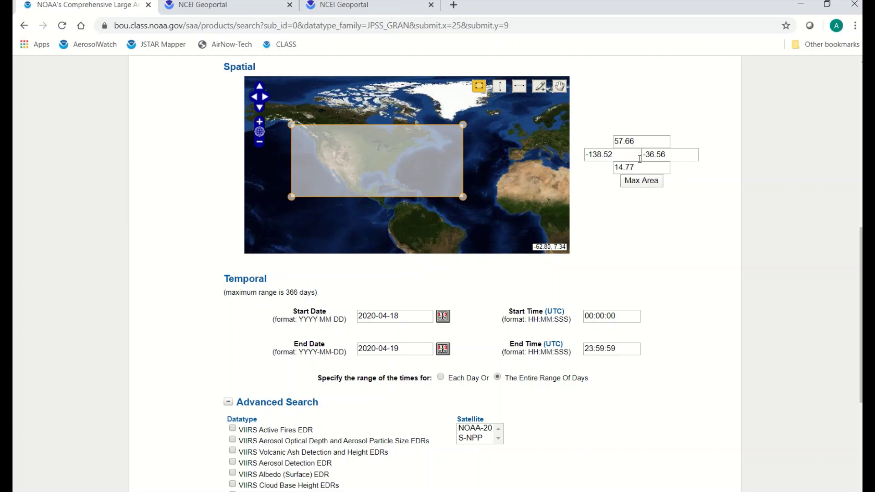
Enter the box bounds: latitudes 55 and 25, longitudes -135 and -65.
left_click_drag(645, 144, 601, 141)
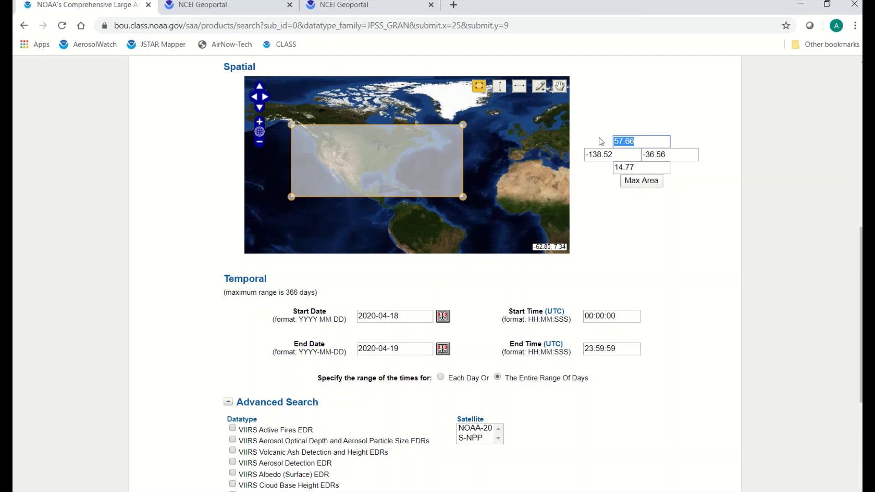
type("55")
left_click_drag(656, 168, 602, 169)
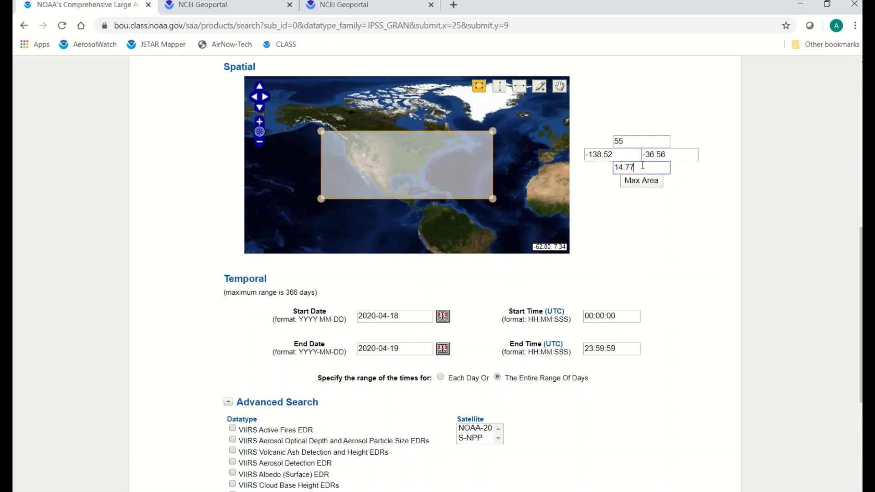
type("25")
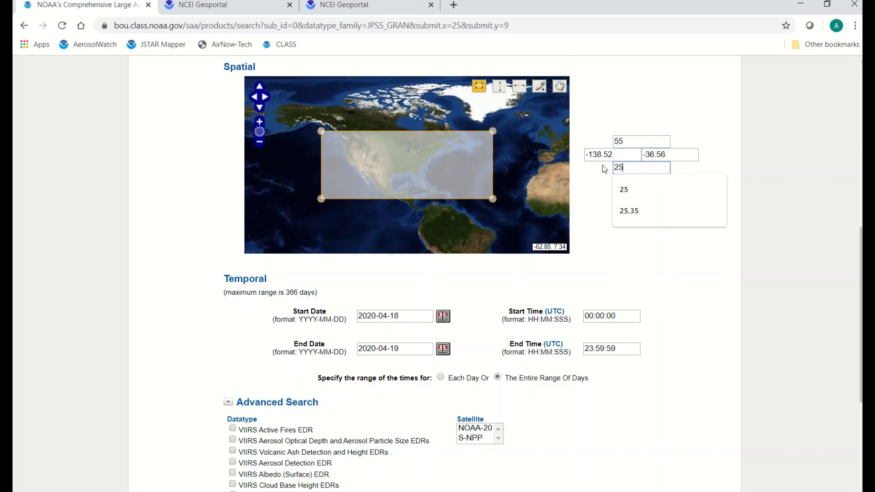
left_click(616, 154)
key("BackSpace")
key("BackSpace")
key("BackSpace")
key("BackSpace")
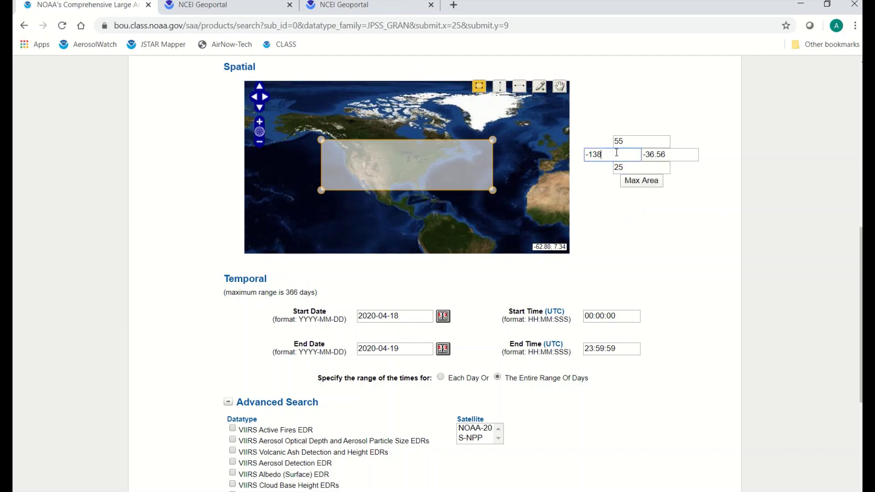
type("5")
left_click(686, 154)
key("BackSpace")
key("BackSpace")
key("BackSpace")
key("BackSpace")
key("BackSpace")
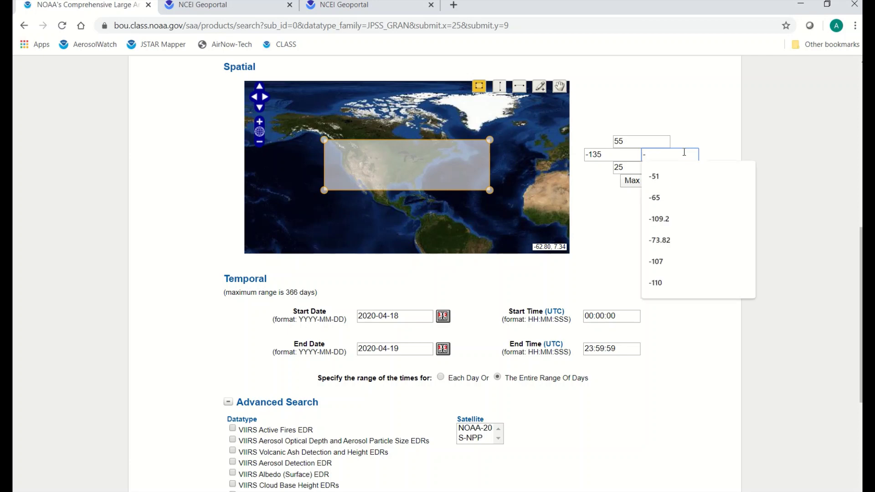
type("65")
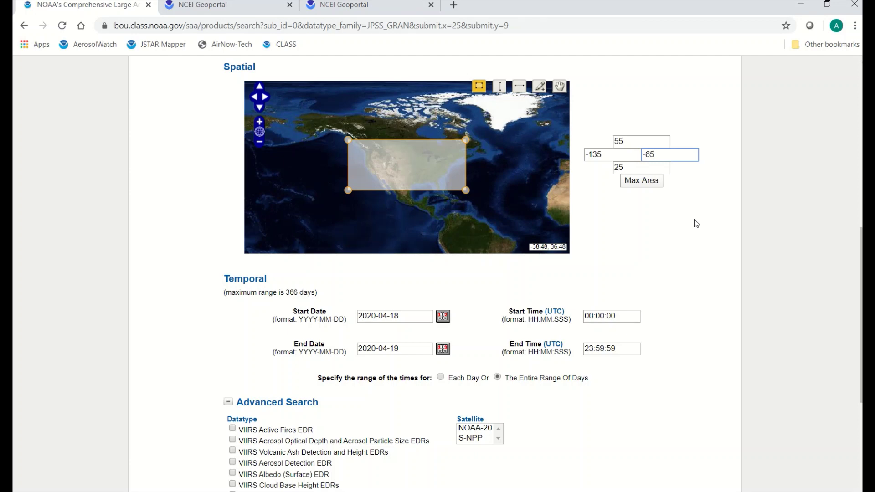
scroll(693, 217, "down", 1)
scroll(694, 217, "down", 2)
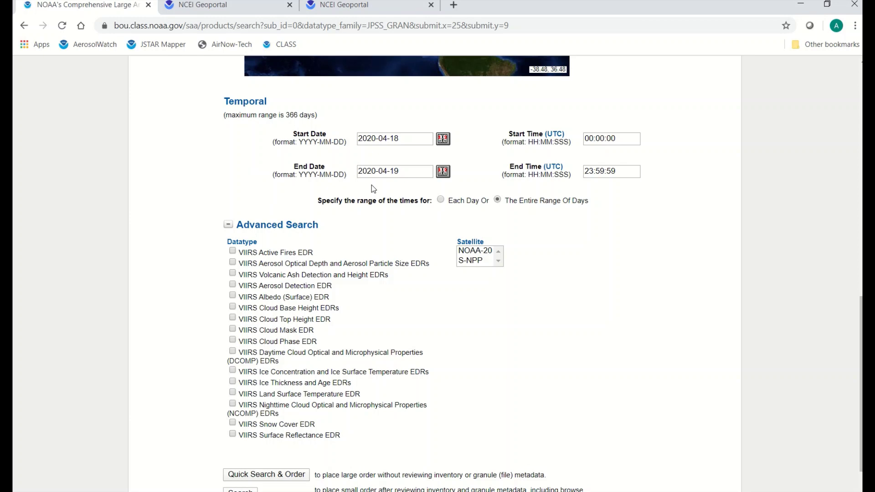
Set both Start Date and End Date to 2020-03-08 from the calendars.
left_click(443, 139)
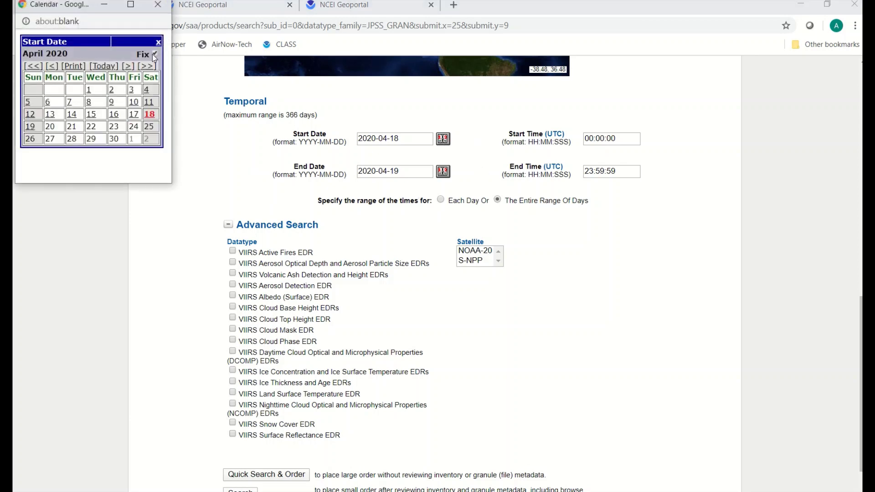
left_click(51, 68)
left_click(28, 102)
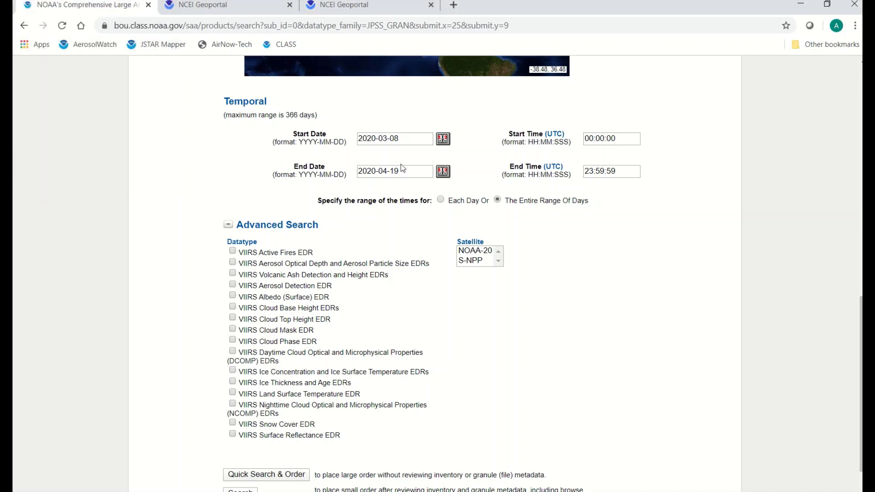
left_click(443, 172)
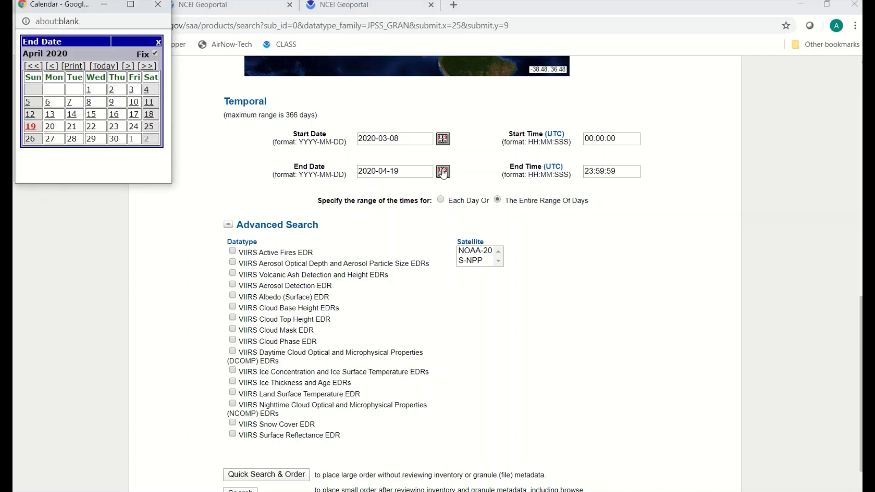
left_click(51, 67)
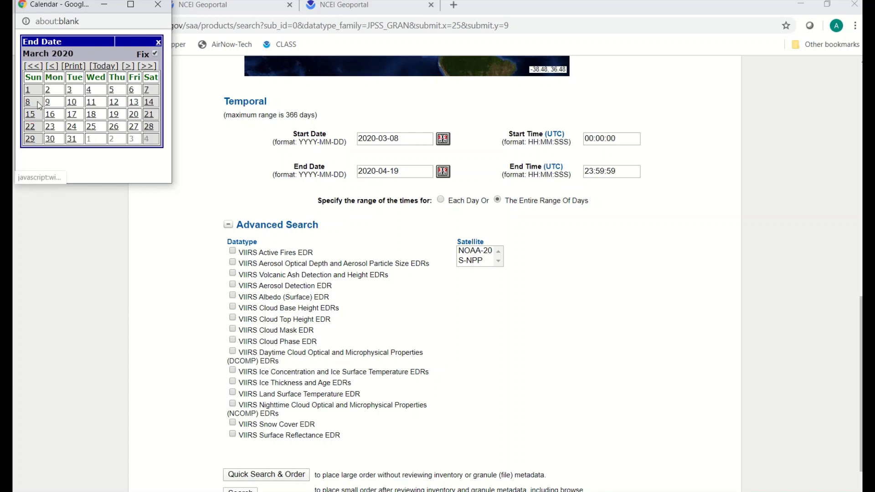
left_click(29, 102)
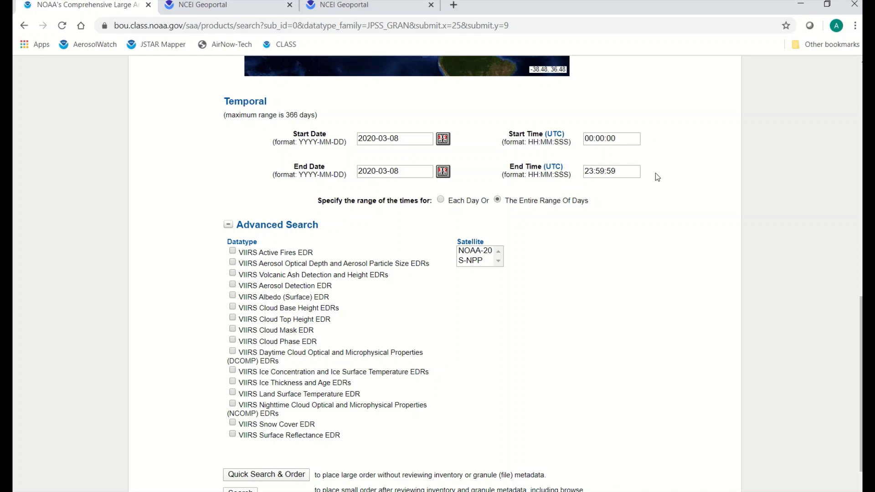
Untick Active Fires and Aerosol Optical Depth, leaving only VIIRS Aerosol Detection EDR checked.
scroll(657, 210, "down", 2)
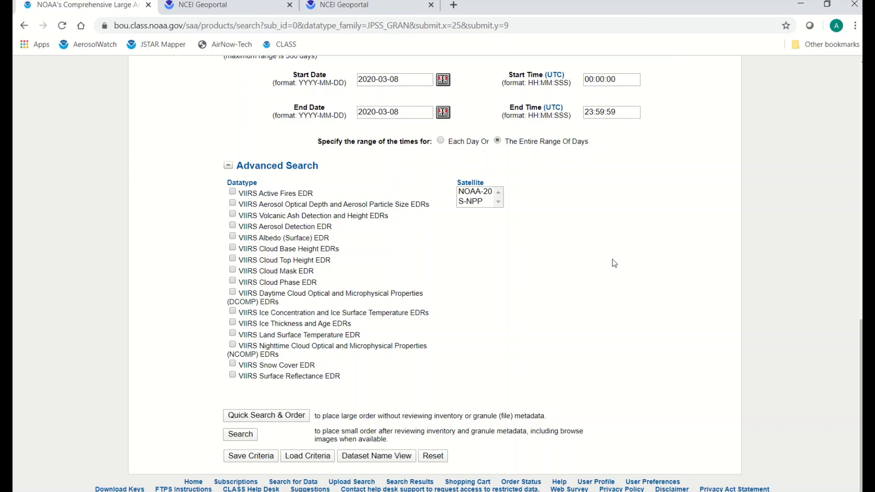
scroll(615, 264, "down", 1)
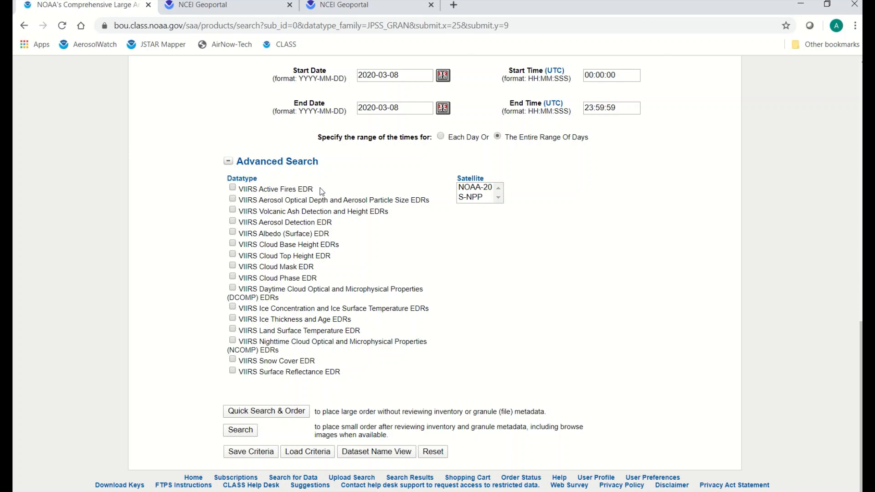
left_click(232, 200)
left_click(233, 187)
left_click(233, 199)
Select S-NPP as the only satellite in the Satellite list.
left_click(488, 188)
left_click(480, 197)
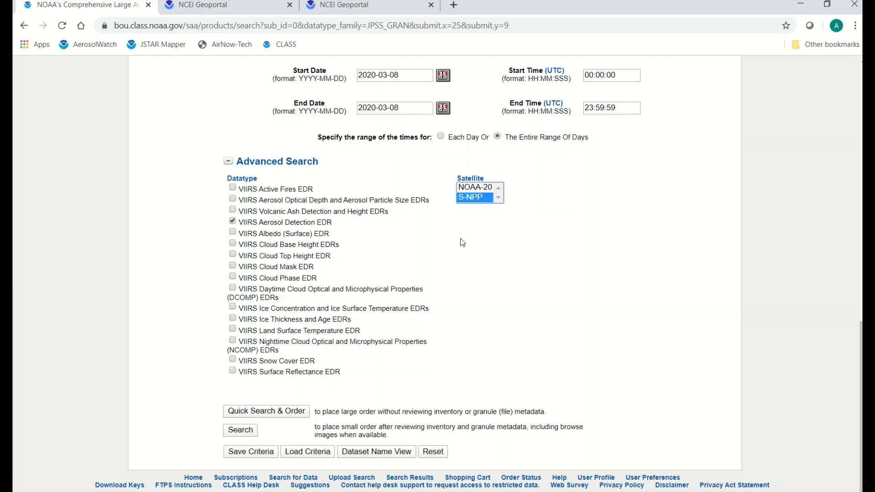
left_click(480, 188, "ctrl")
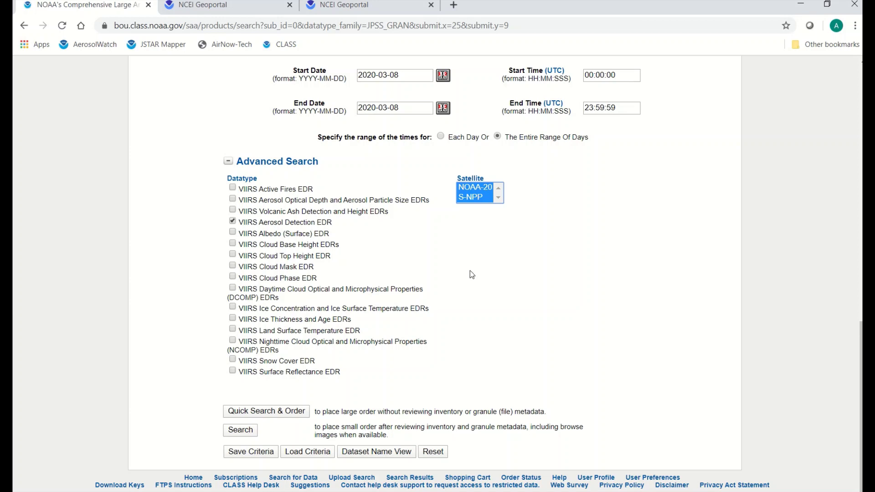
left_click(480, 187)
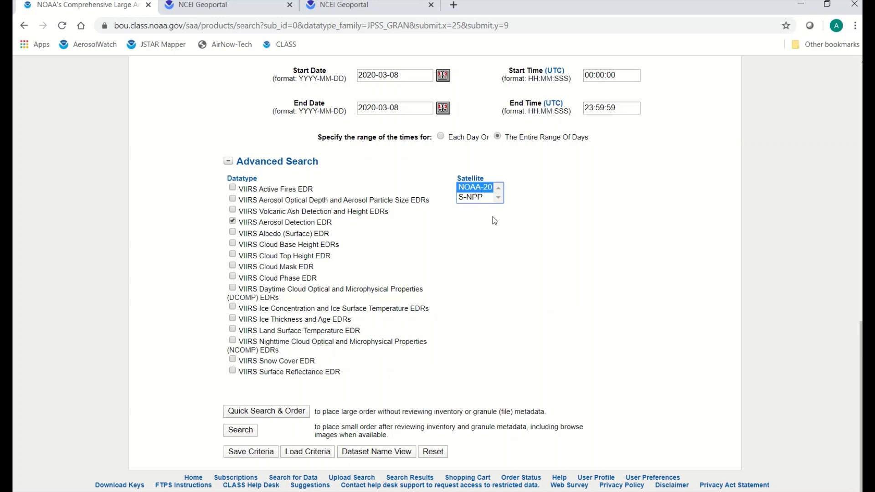
left_click(479, 199)
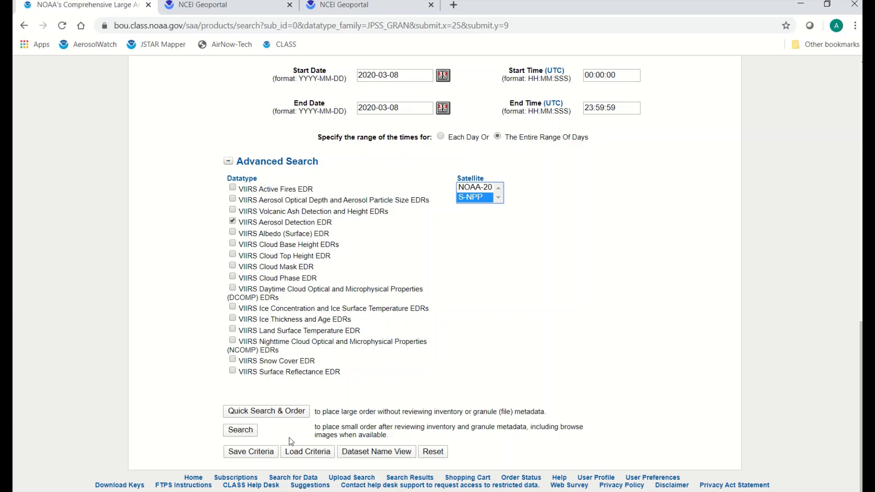
left_click(243, 433)
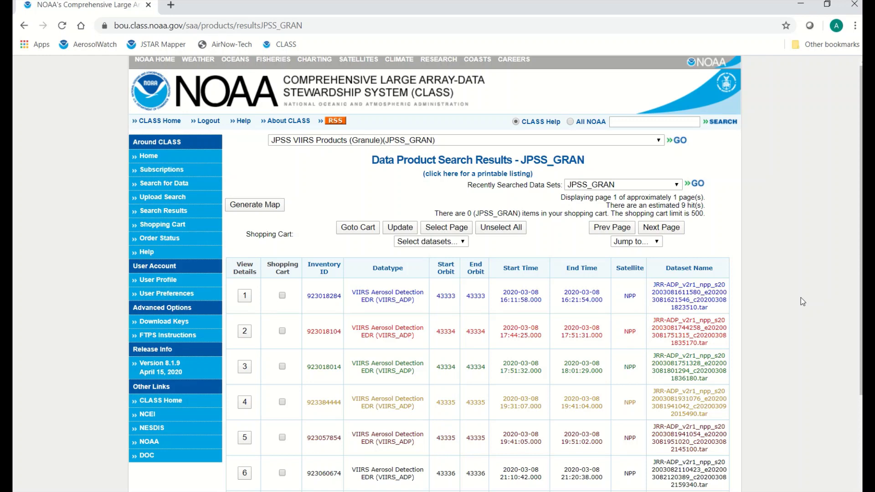
scroll(735, 221, "down", 1)
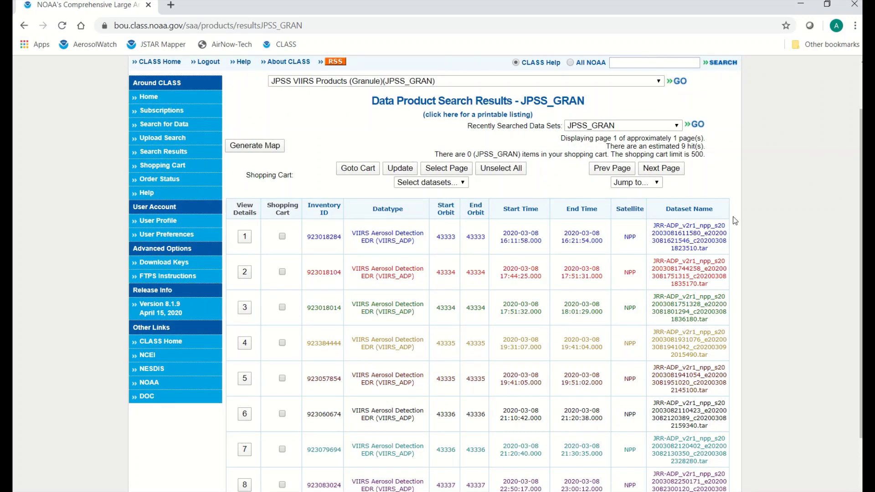
scroll(792, 218, "down", 2)
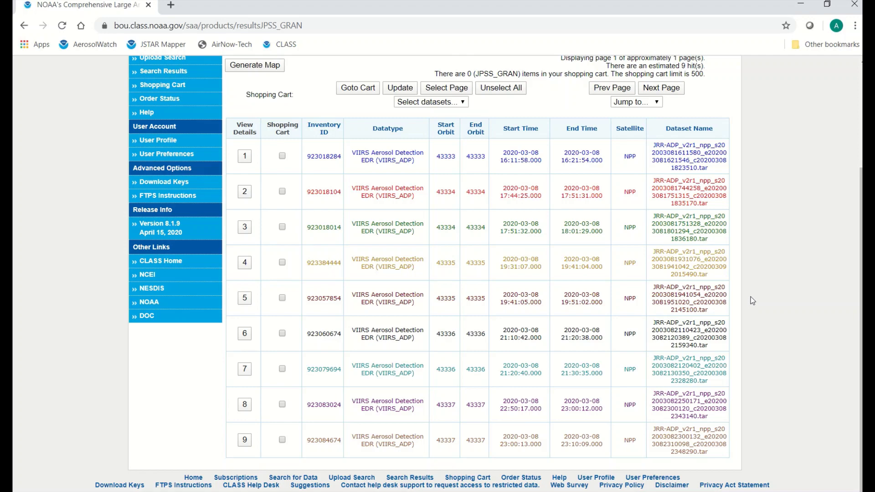
scroll(750, 297, "up", 3)
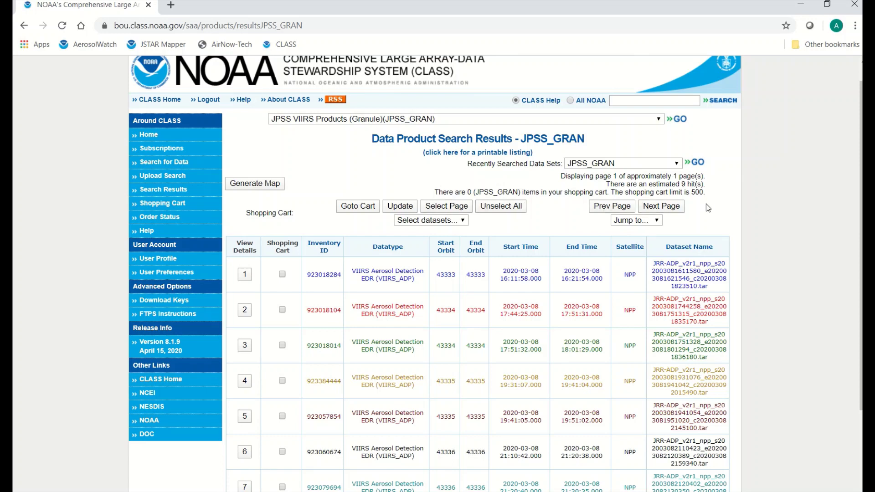
scroll(728, 183, "down", 1)
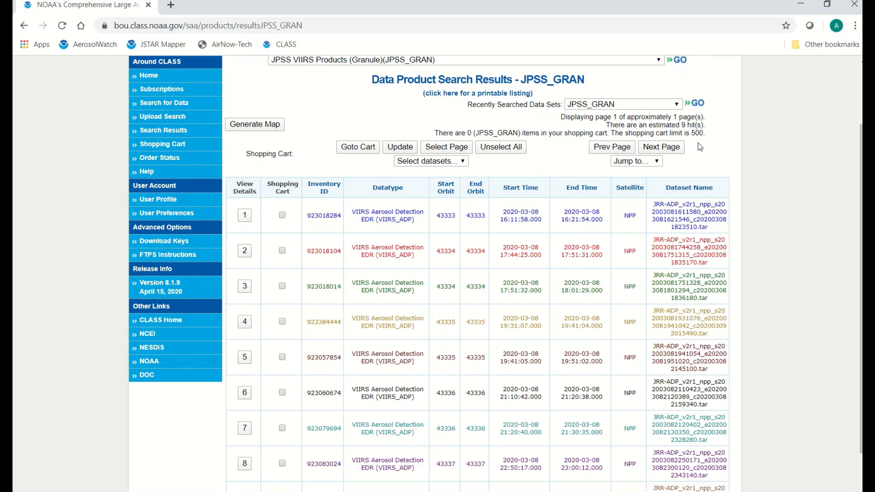
scroll(752, 164, "down", 2)
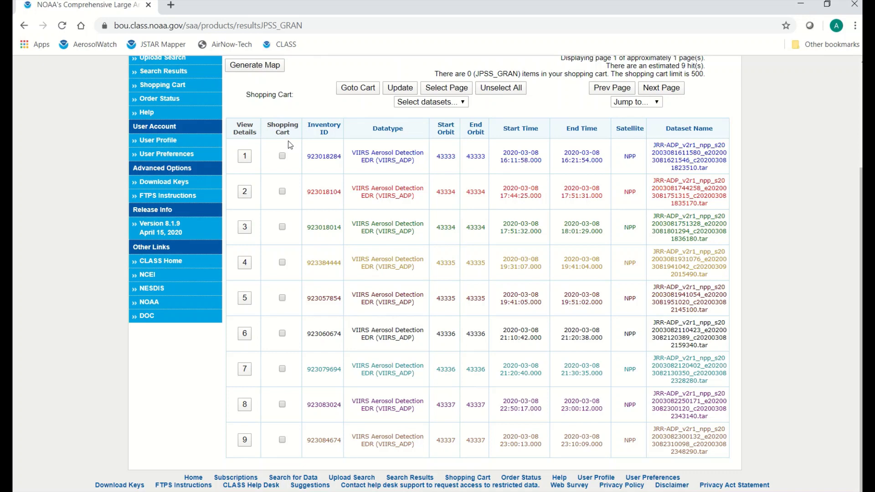
Tick a few granules' cart boxes, then add datasets 1-9 so all nine are in the cart.
left_click(283, 156)
left_click(282, 228)
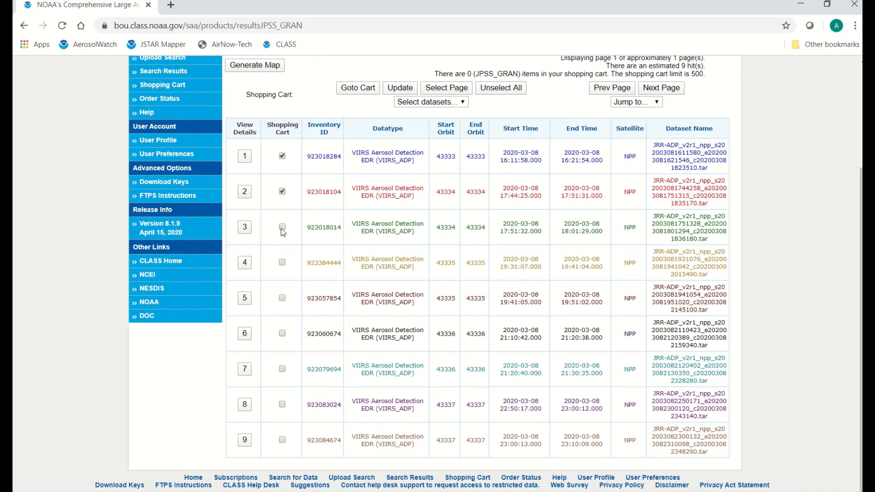
left_click(283, 263)
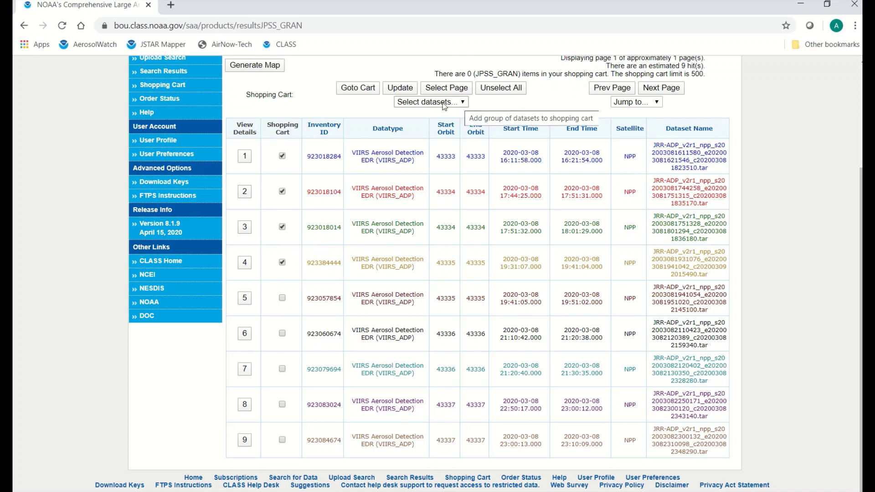
left_click(463, 103)
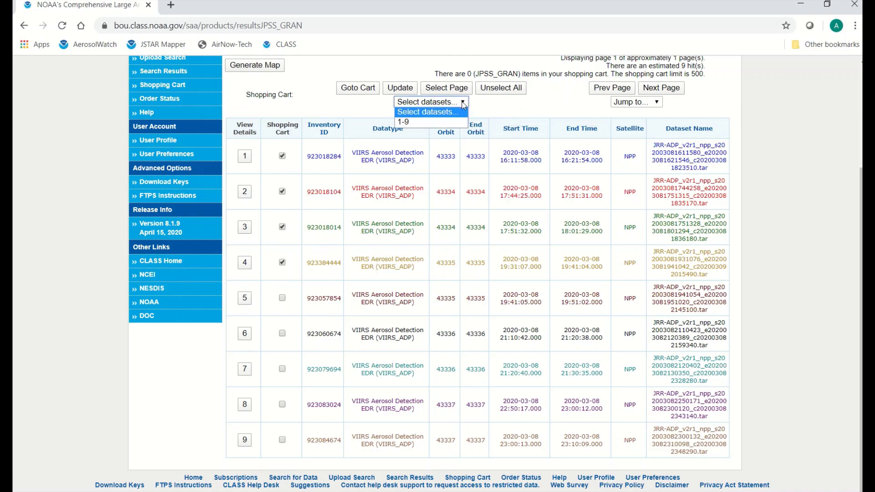
left_click(420, 122)
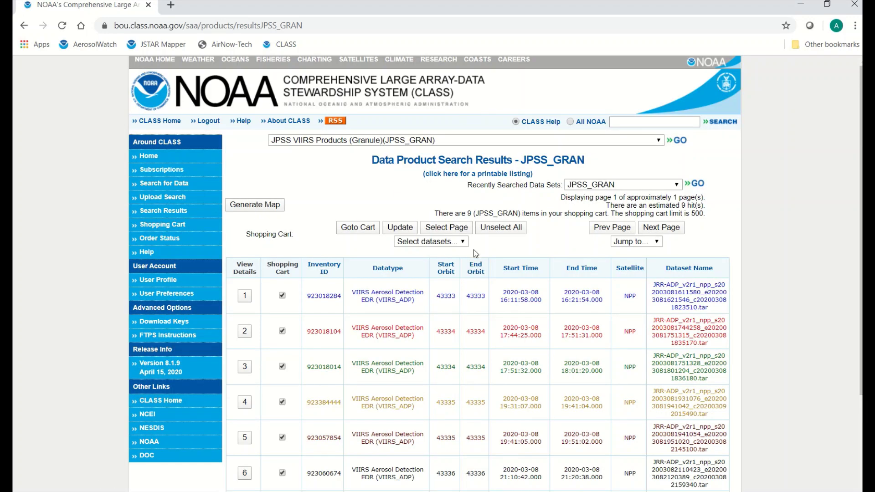
scroll(483, 243, "down", 1)
scroll(455, 223, "down", 2)
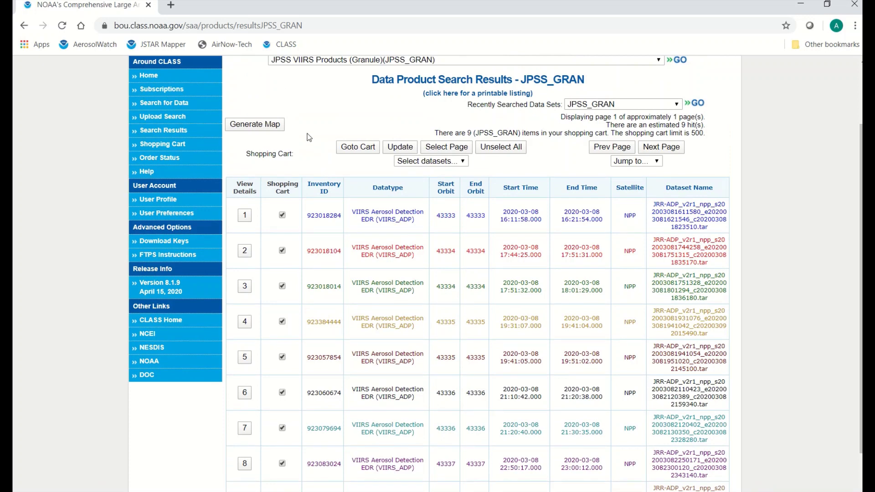
left_click(249, 126)
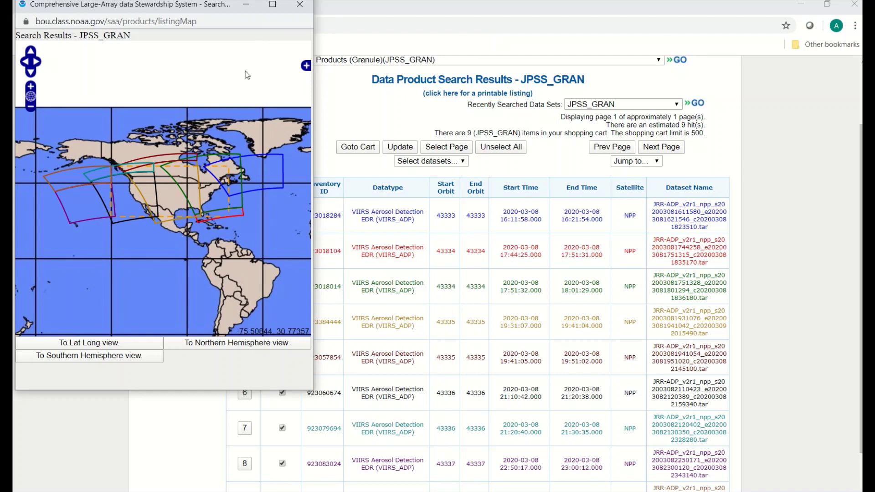
left_click(301, 7)
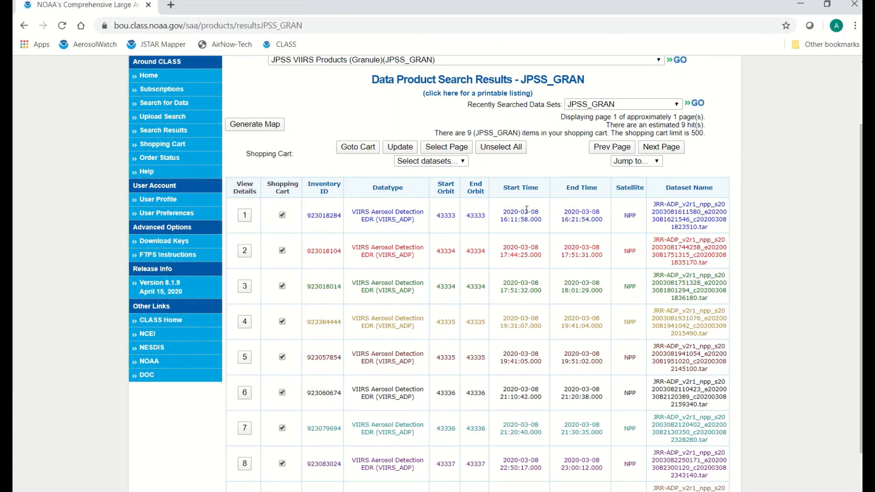
scroll(288, 343, "down", 3)
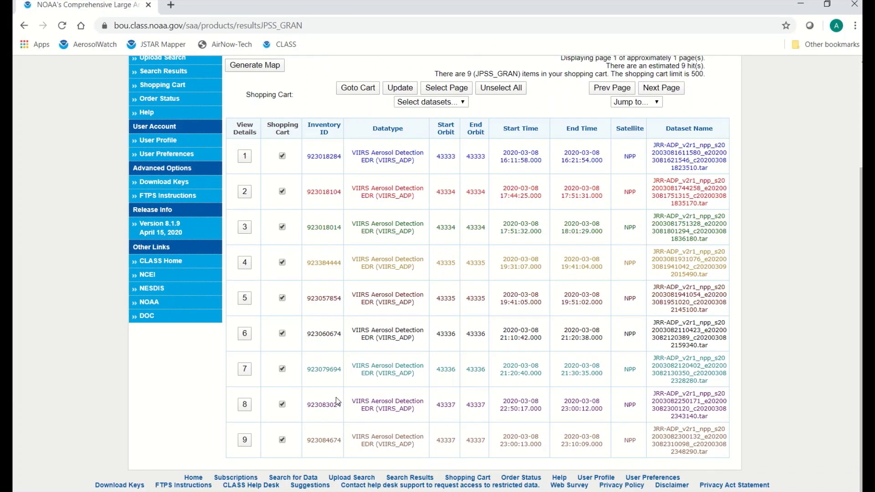
scroll(335, 398, "up", 3)
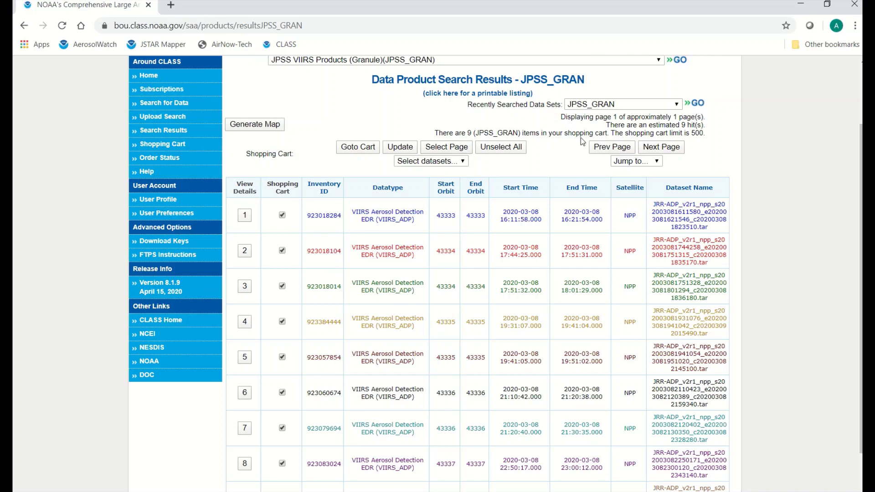
Go to the shopping cart and review its nine granules totalling 537,620,480 bytes.
left_click(354, 149)
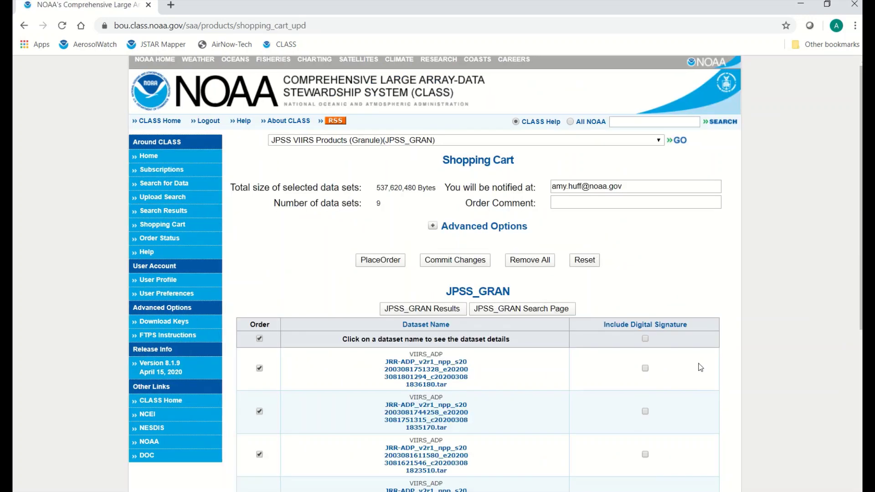
scroll(671, 292, "down", 1)
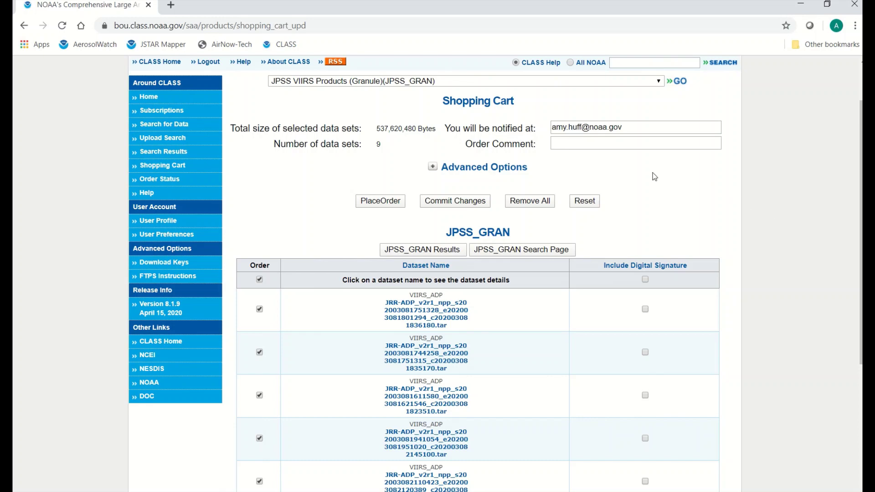
scroll(755, 182, "down", 1)
scroll(754, 182, "down", 2)
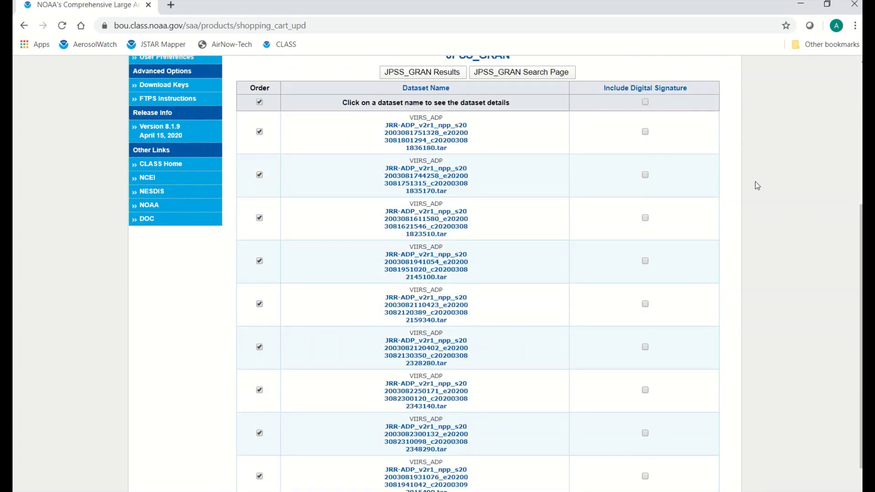
scroll(536, 202, "down", 1)
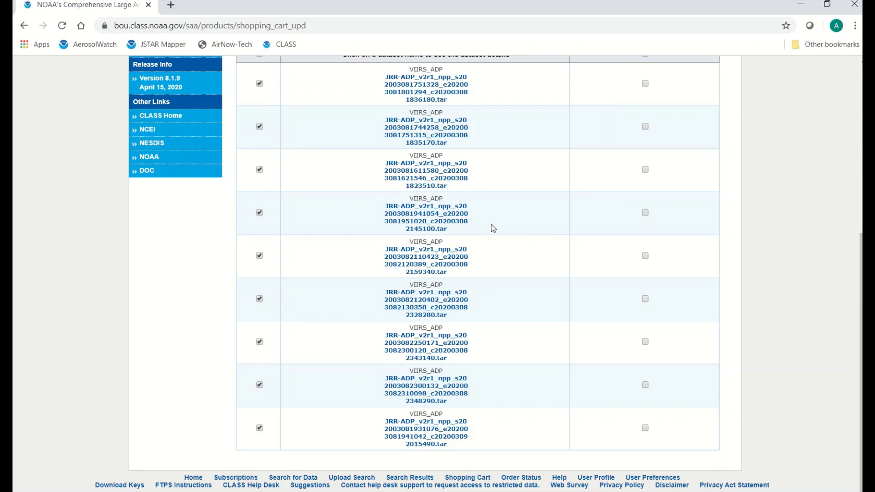
scroll(507, 218, "up", 1)
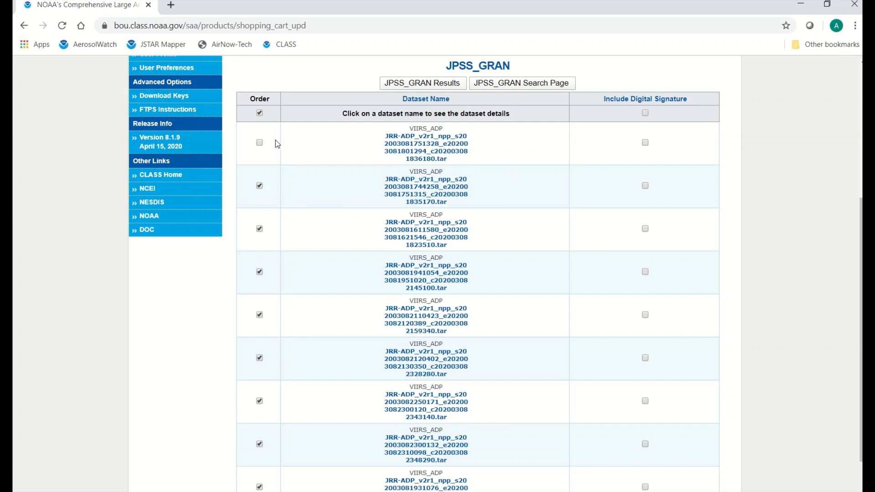
scroll(795, 284, "up", 3)
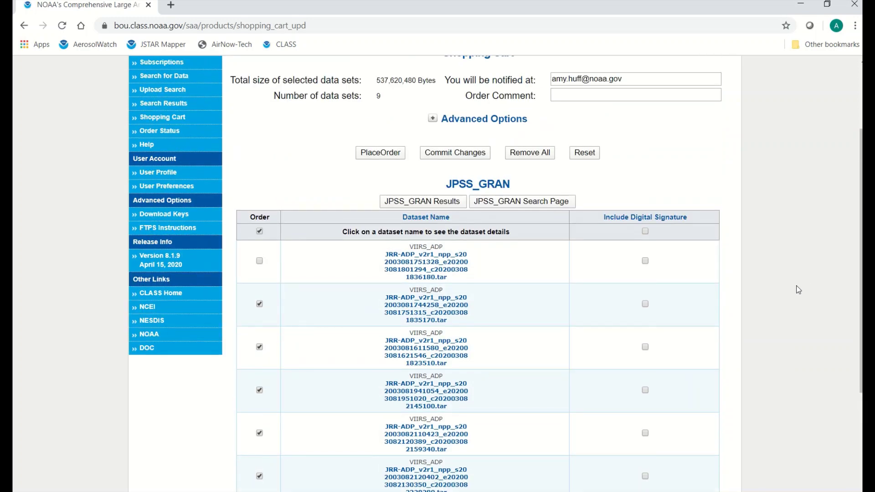
scroll(797, 289, "up", 1)
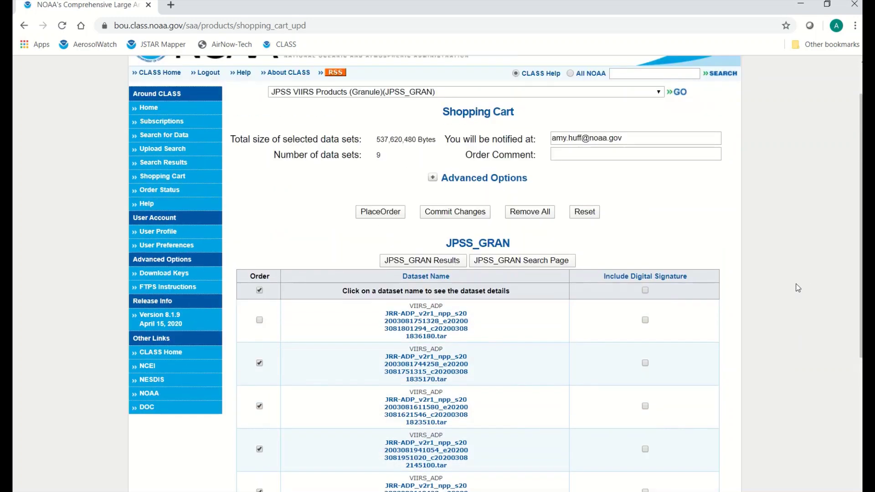
Place the order for the granules in the shopping cart.
left_click(371, 212)
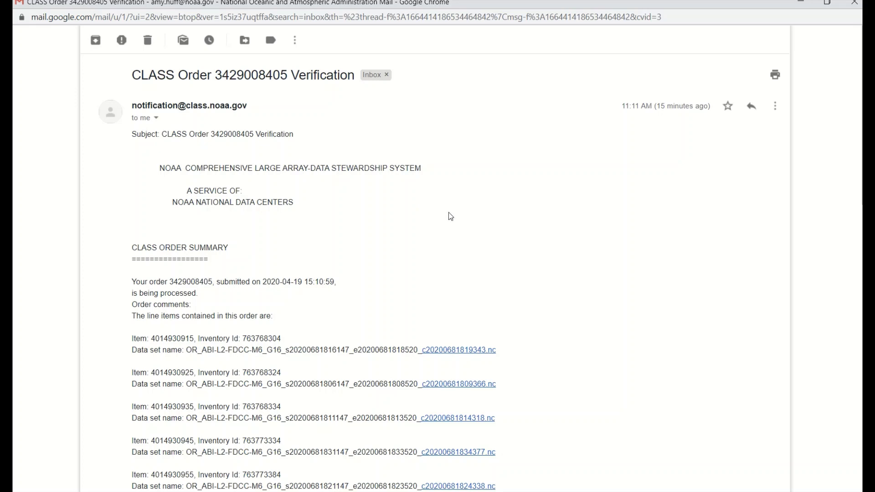
scroll(530, 187, "down", 4)
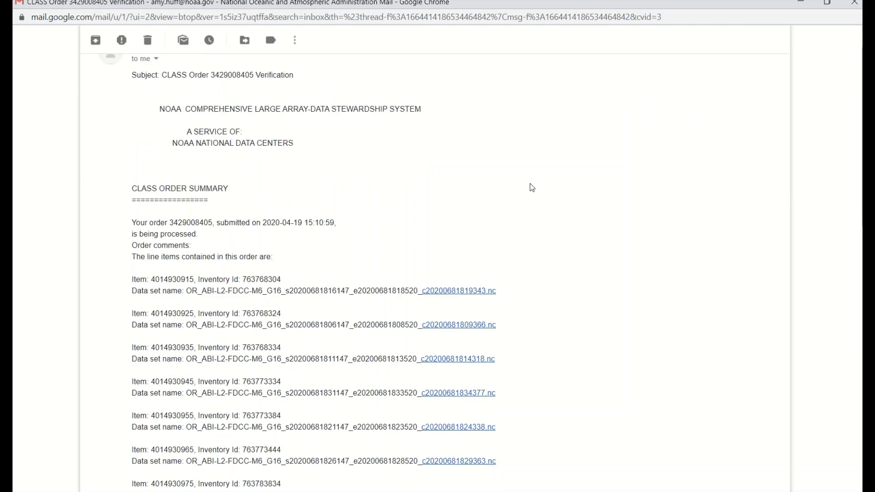
scroll(600, 201, "down", 1)
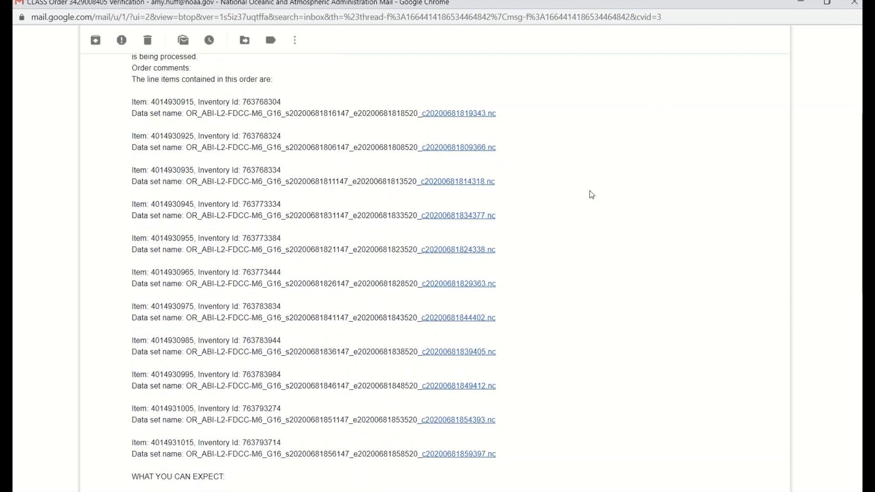
scroll(553, 162, "down", 1)
scroll(576, 273, "down", 4)
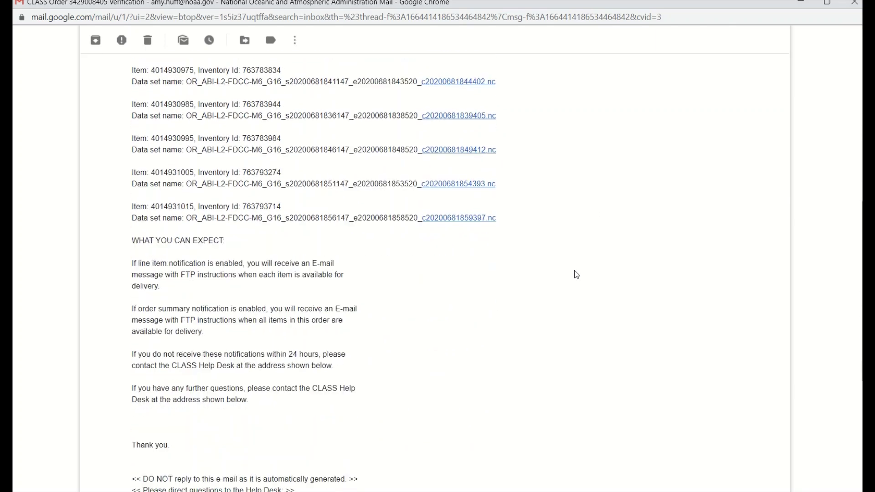
scroll(524, 323, "down", 3)
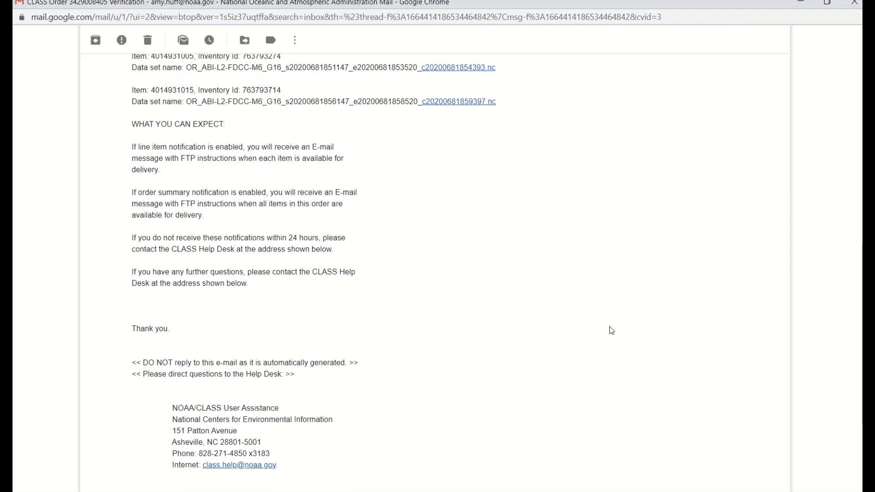
scroll(616, 328, "up", 13)
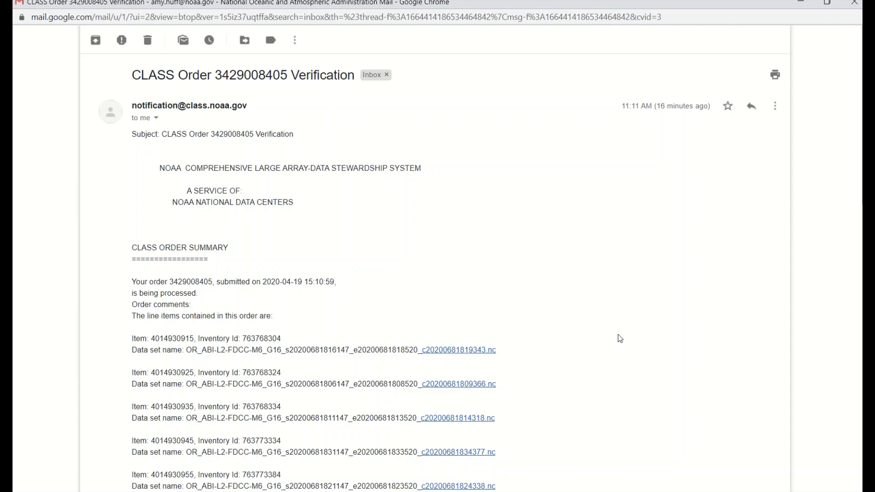
Open the CLASS Processing Complete e-mail and read its FTP steps and download link.
key("k")
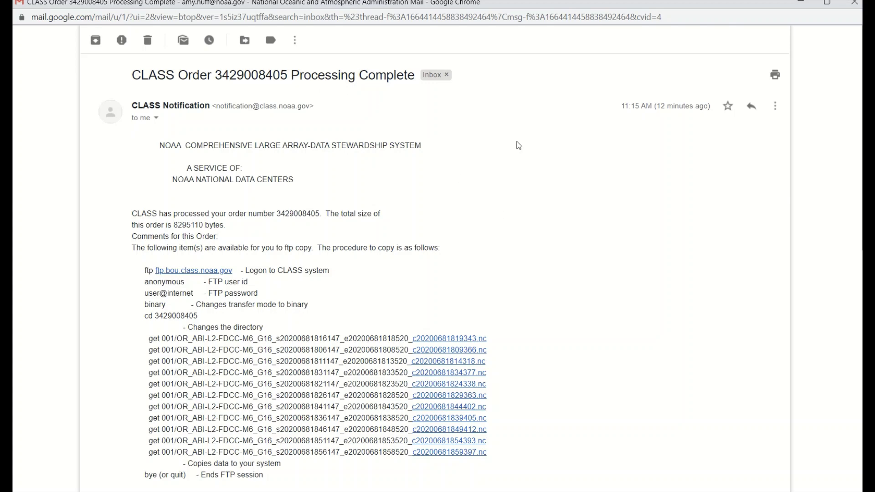
scroll(484, 127, "down", 3)
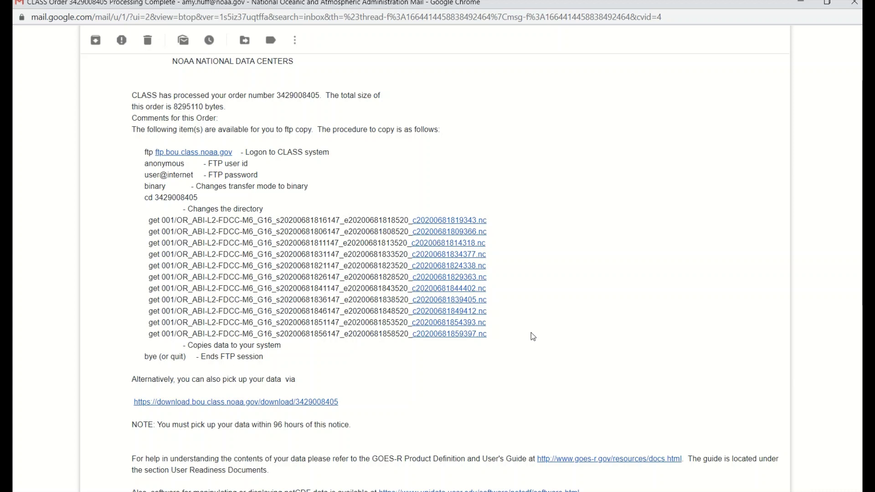
scroll(533, 335, "down", 2)
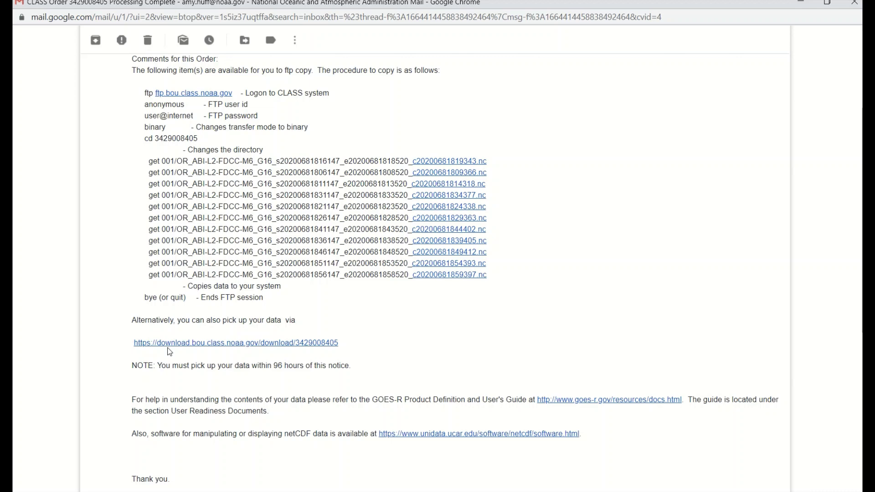
Download the first fire-detection .nc file from order folder 001 to the Desktop.
key("alt+Tab")
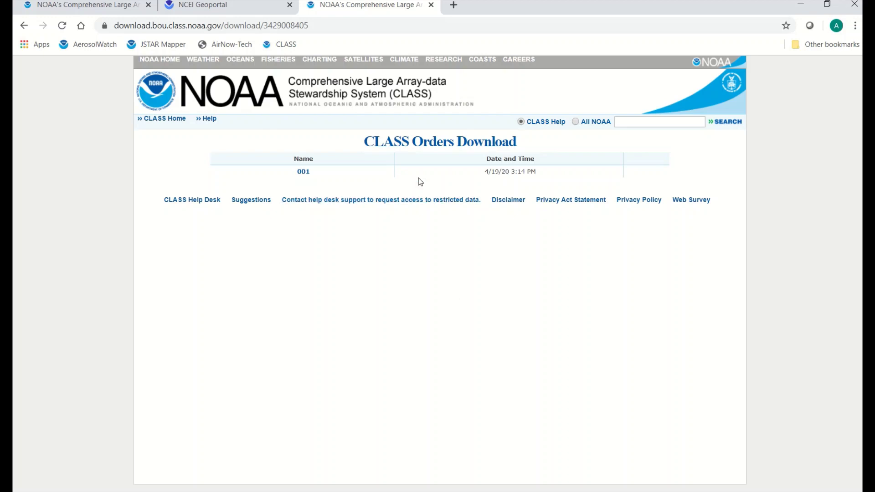
left_click(303, 174)
left_click(303, 175)
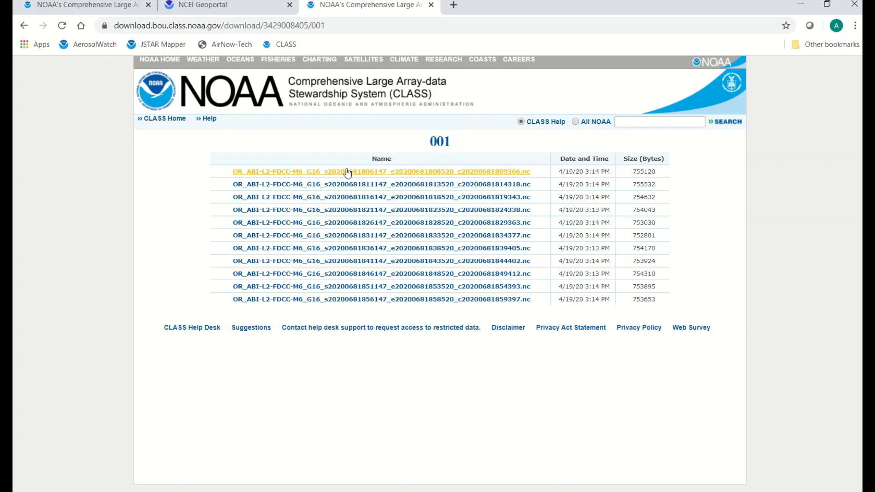
left_click(386, 173)
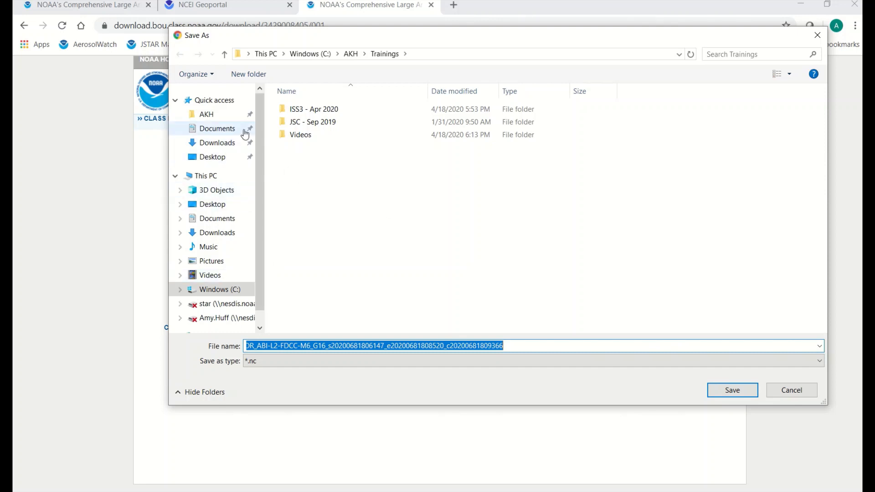
left_click(214, 158)
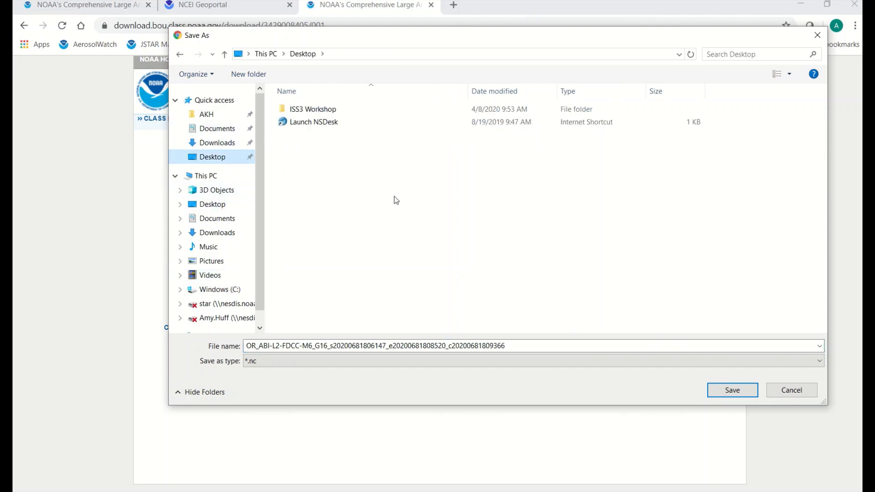
left_click(733, 390)
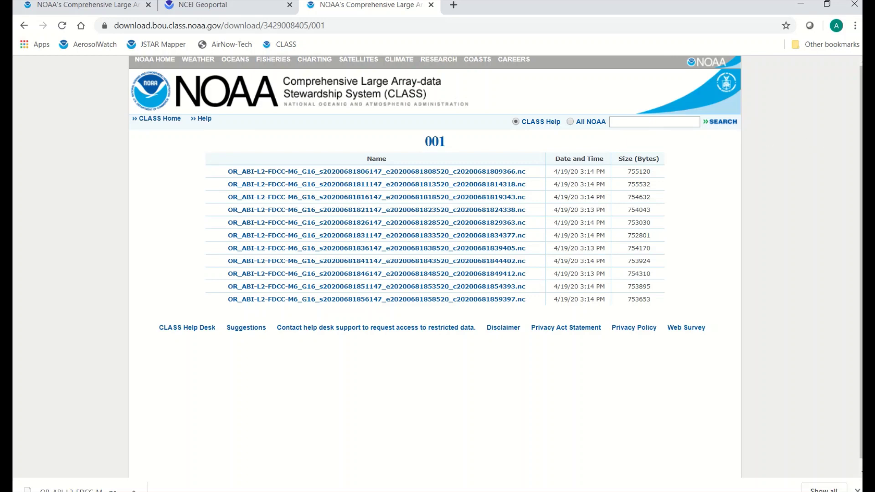
key("alt+Tab")
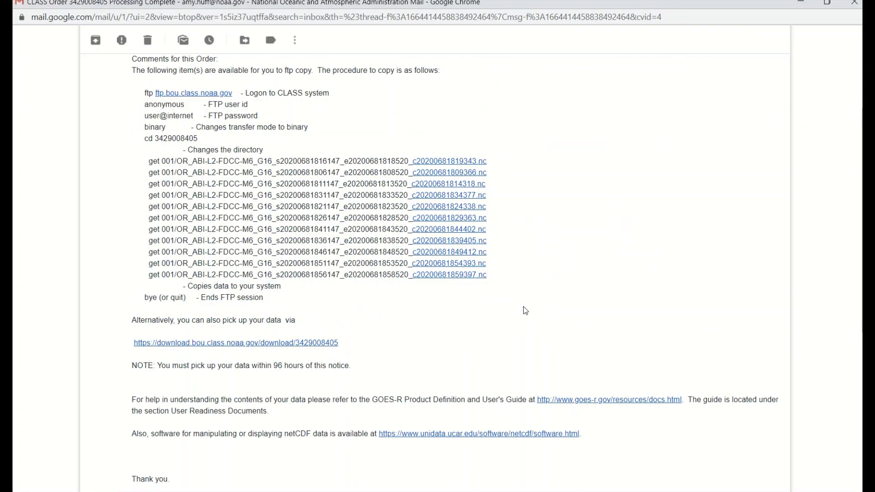
Scroll back up through the order e-mail's FTP get commands.
scroll(523, 306, "up", 3)
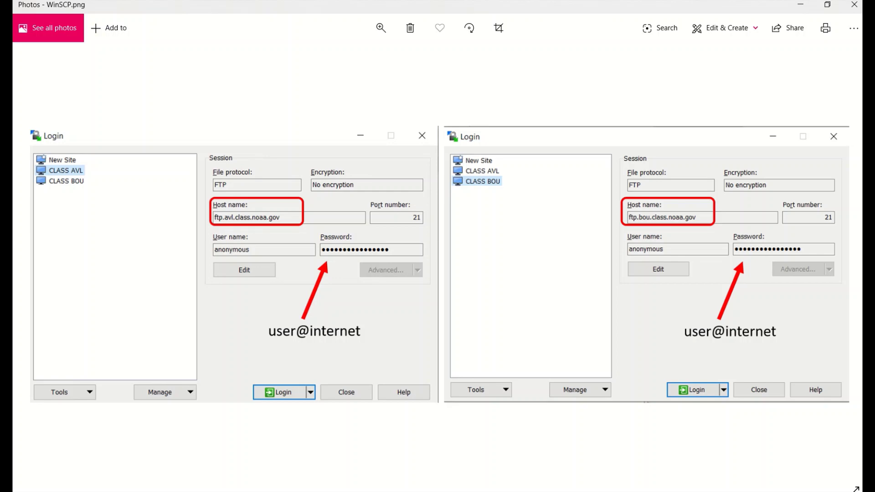
Compare the WinSCP login screenshot with the email's ftp.bou.class.noaa.gov login details, ending on the email.
key("alt+Tab")
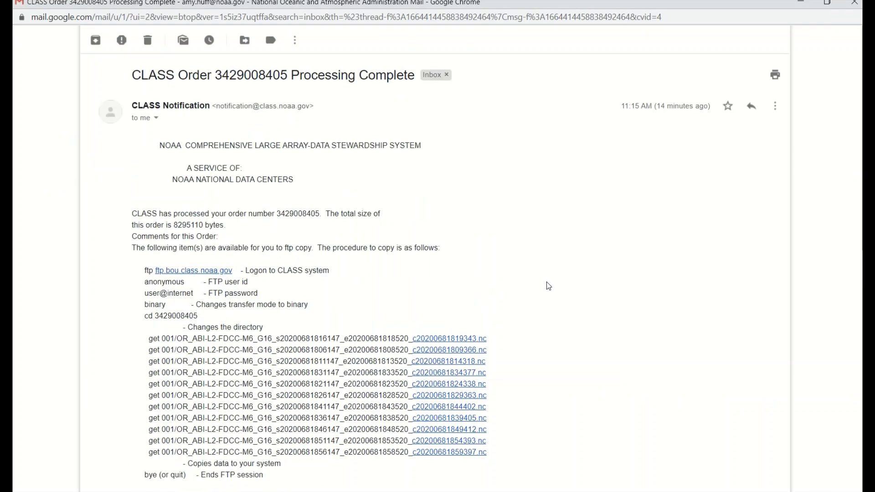
scroll(547, 286, "down", 3)
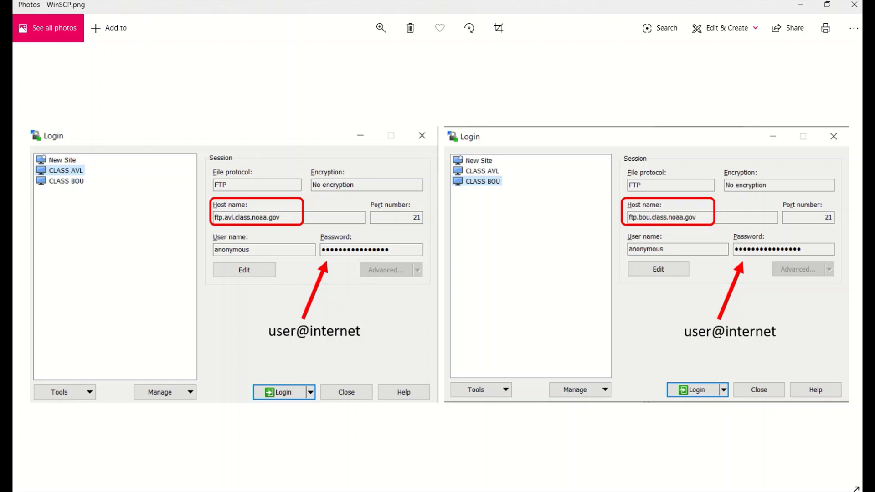
key("alt+Tab")
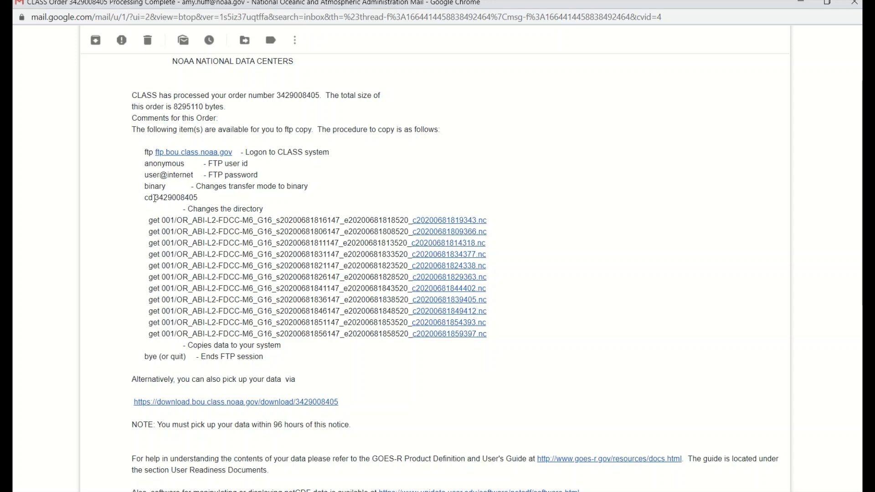
left_click_drag(155, 199, 198, 198)
left_click(213, 200)
scroll(289, 194, "up", 3)
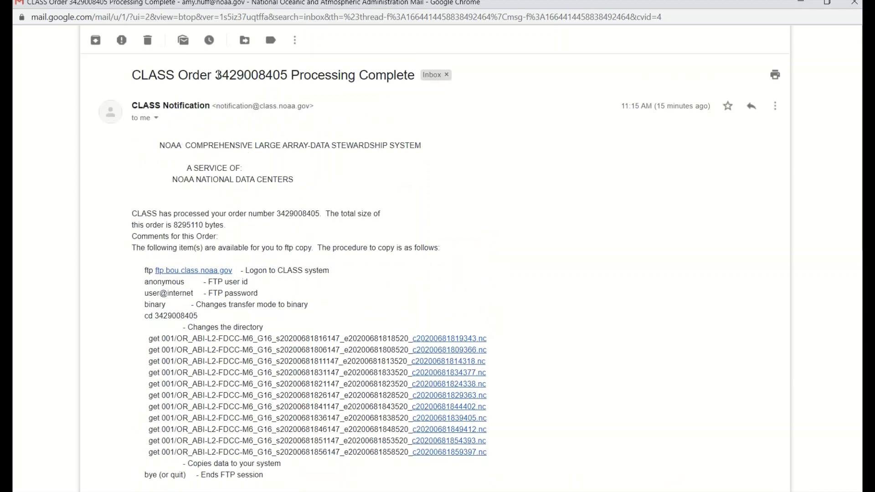
left_click_drag(216, 75, 287, 75)
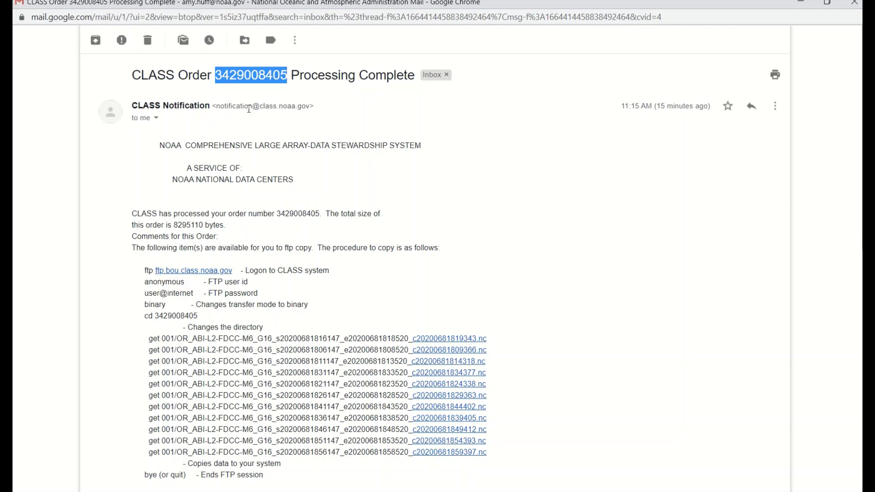
right_click(258, 76)
left_click(277, 84)
key("alt+Tab")
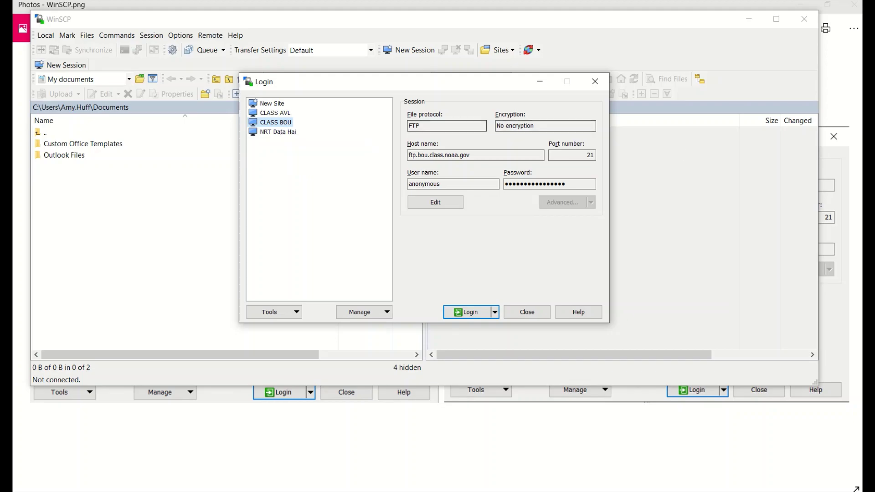
Log in to the CLASS BOU FTP site, dismiss the directory error, and browse the 563 order folders.
key("alt+Tab")
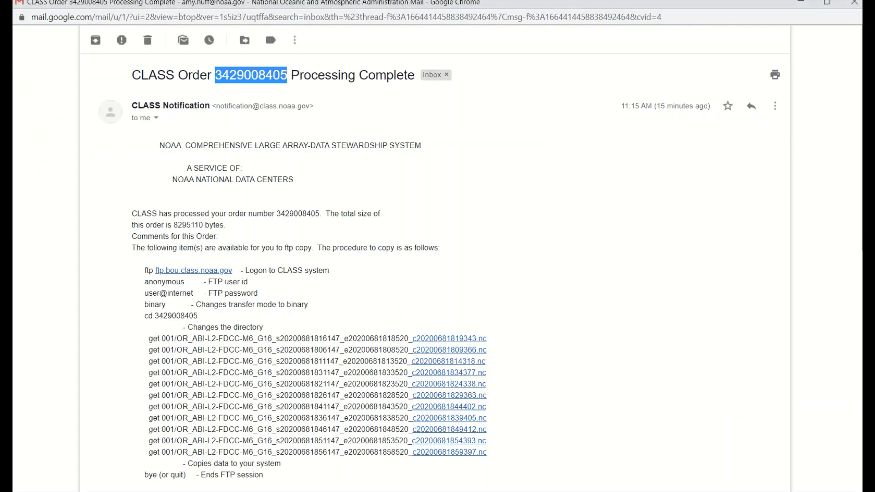
key("alt+Tab")
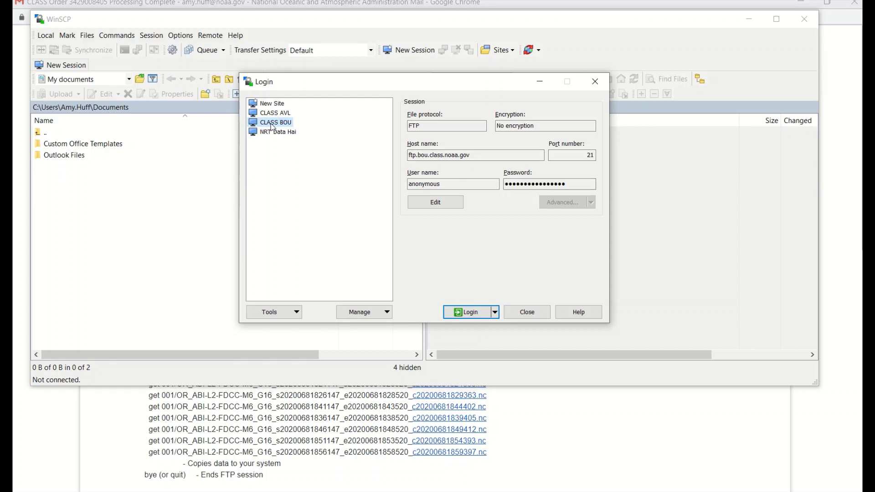
left_click(469, 313)
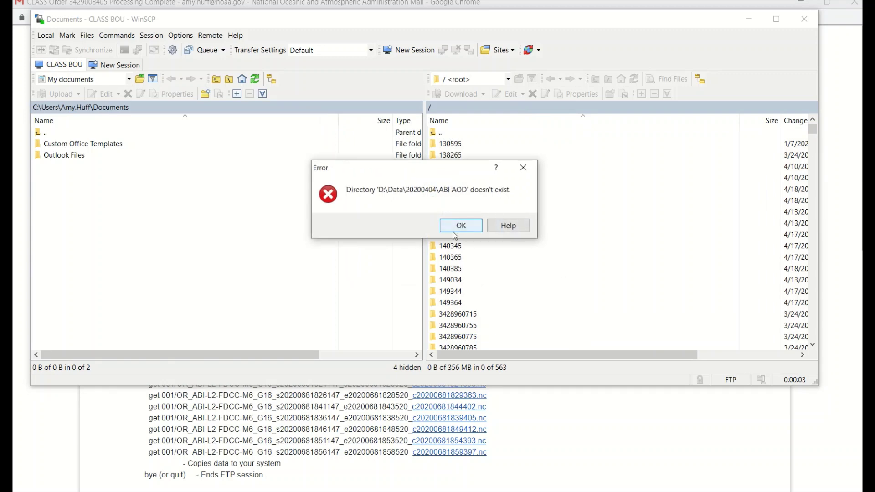
left_click(457, 229)
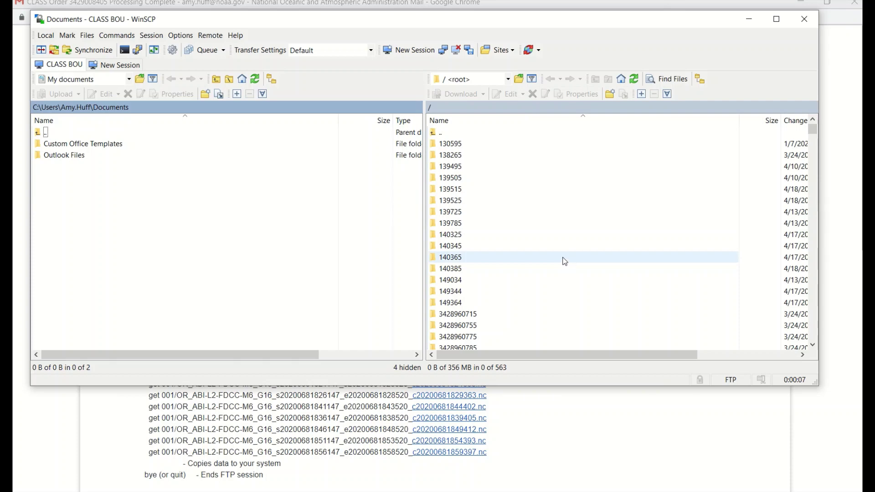
scroll(565, 248, "down", 5)
scroll(564, 246, "up", 5)
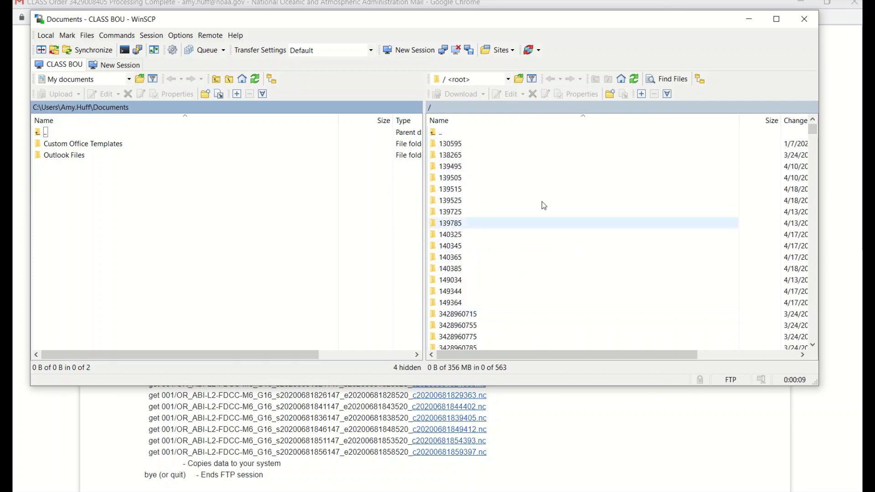
scroll(519, 146, "down", 3)
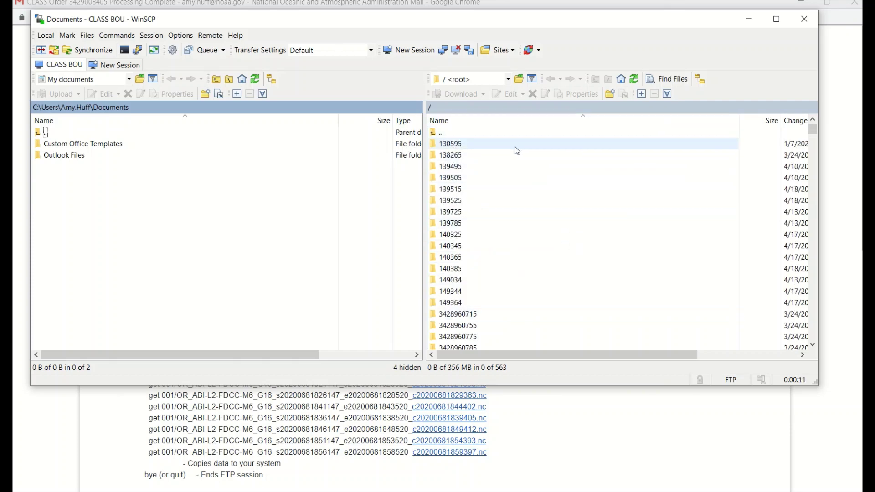
scroll(543, 196, "down", 1)
scroll(543, 201, "up", 4)
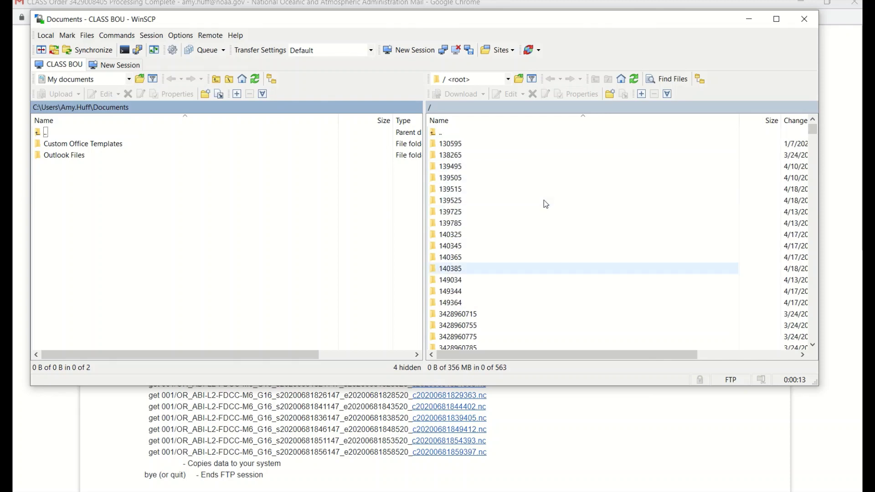
scroll(501, 237, "down", 6)
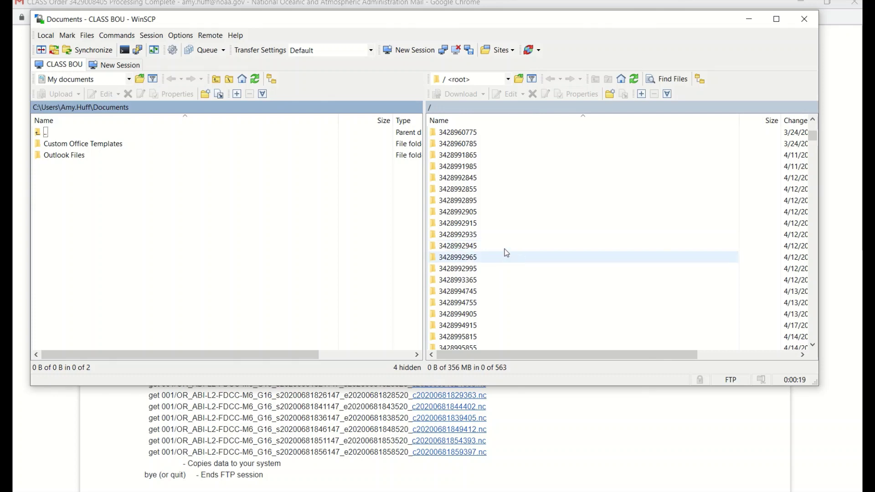
left_click(668, 79)
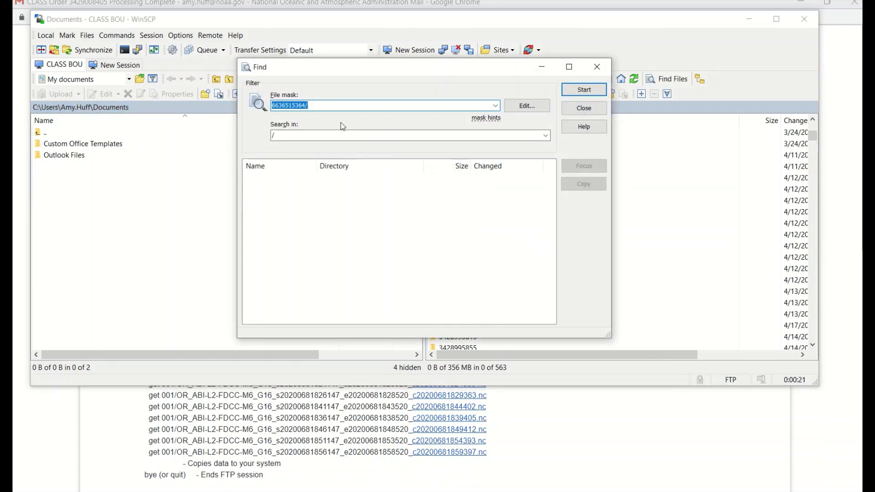
key("ctrl+v")
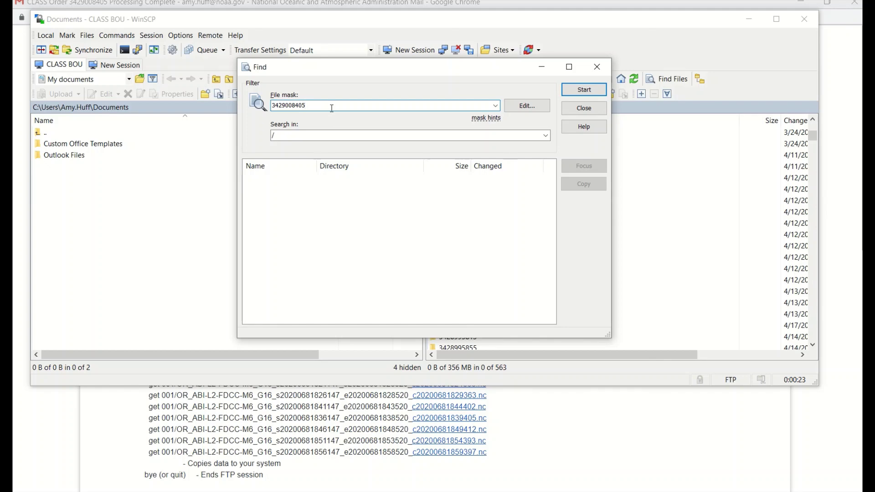
key("Return")
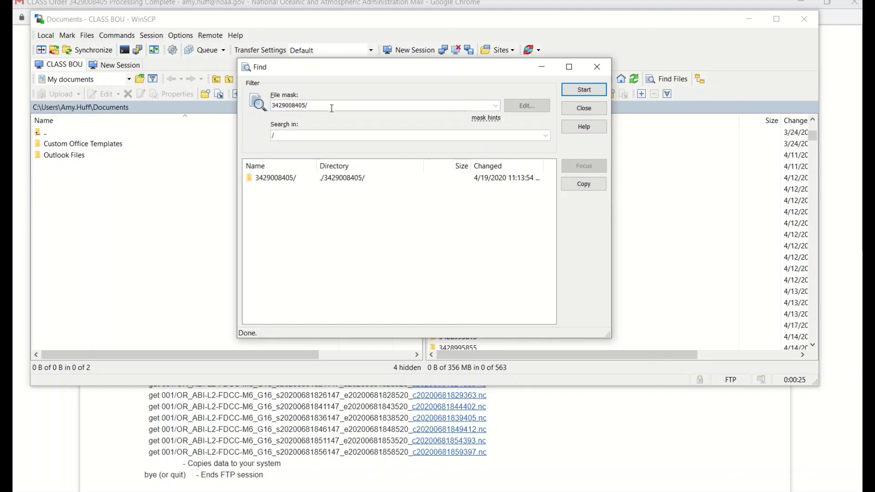
double_click(279, 178)
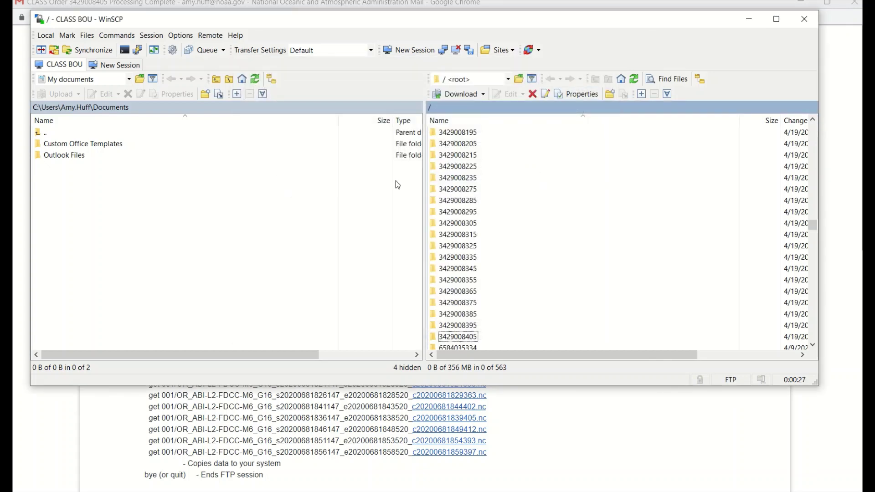
double_click(464, 337)
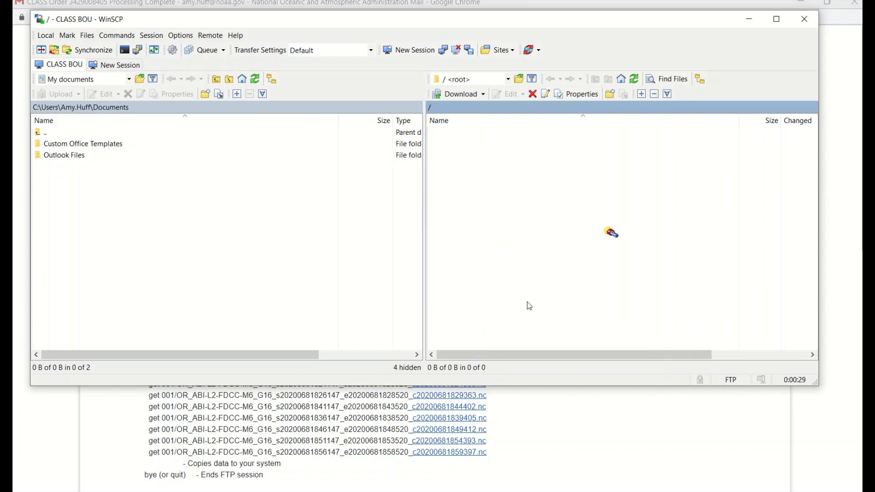
double_click(443, 145)
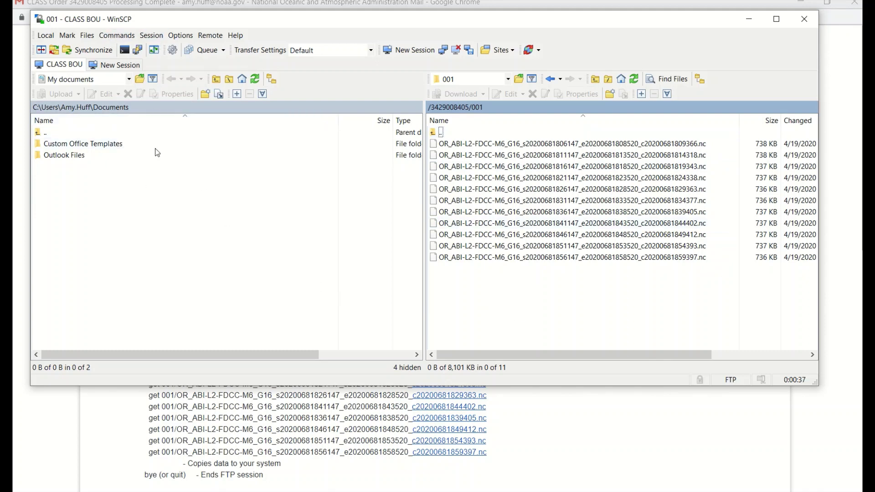
Set the local panel to the C:\AKH folder as the download destination.
left_click(216, 79)
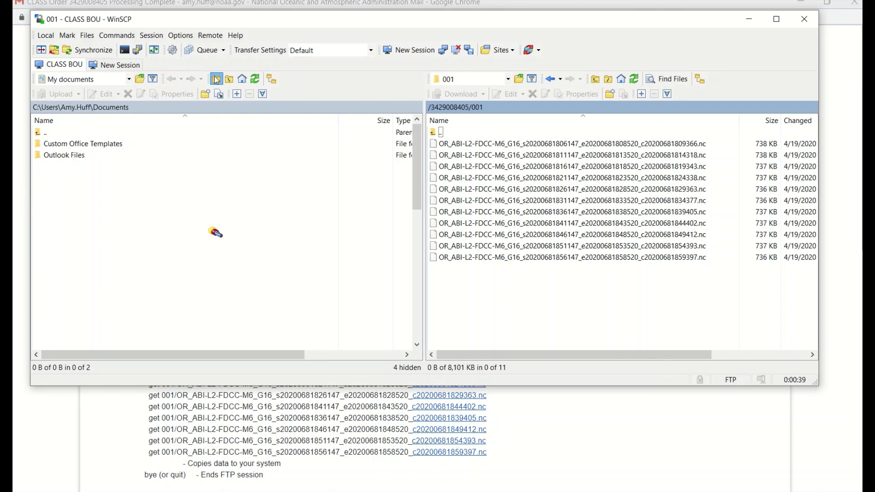
left_click(216, 79)
left_click(216, 79)
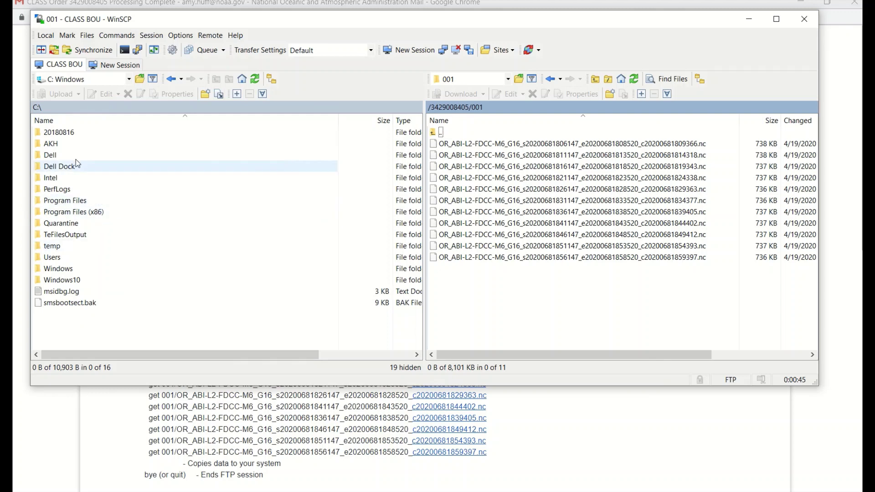
double_click(50, 145)
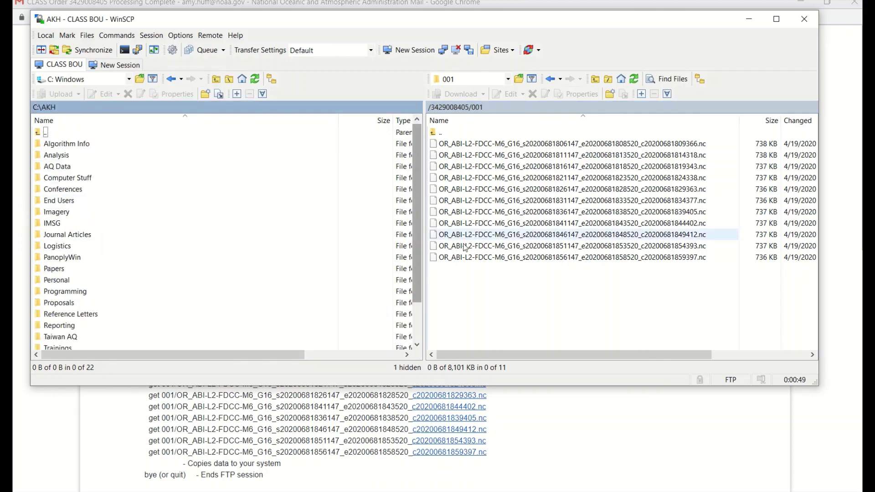
Select all eleven remote OR_ABI-L2-FDCC fire granule .nc files for transfer.
left_click(462, 143)
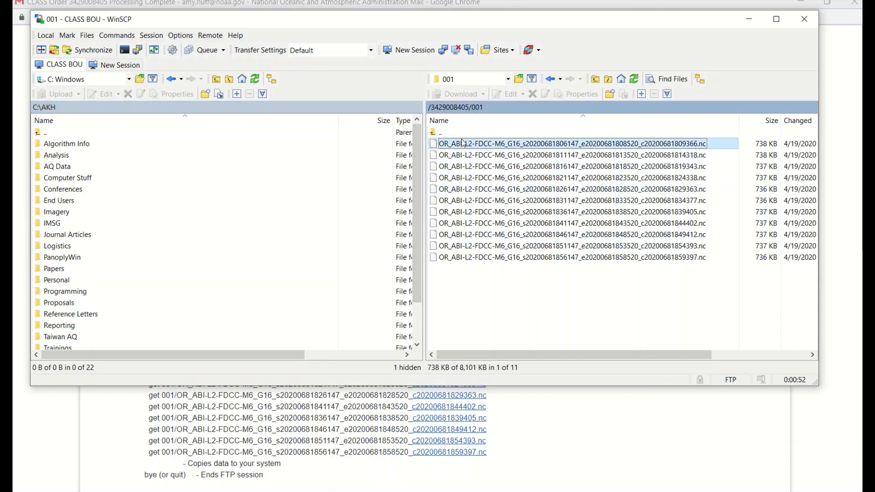
left_click(496, 258, "shift")
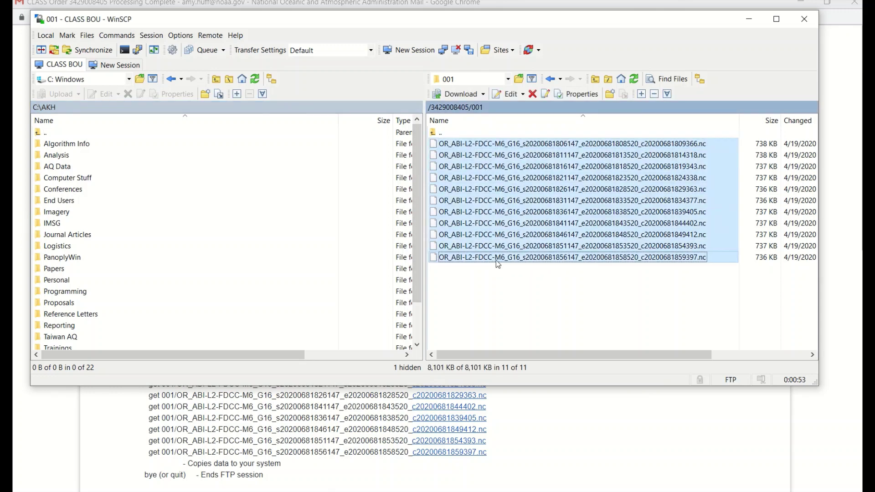
mouse_move(483, 146)
left_mouse_down()
mouse_move(340, 178)
mouse_move(272, 182)
mouse_move(487, 181)
left_mouse_up()
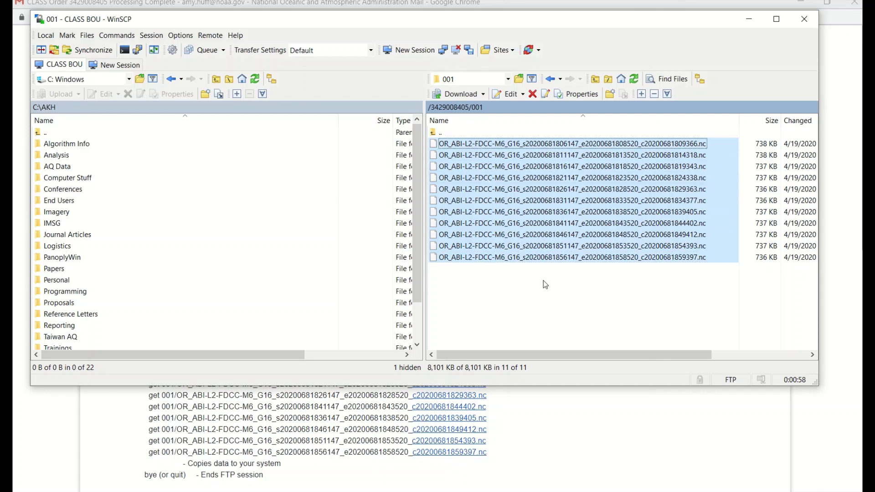